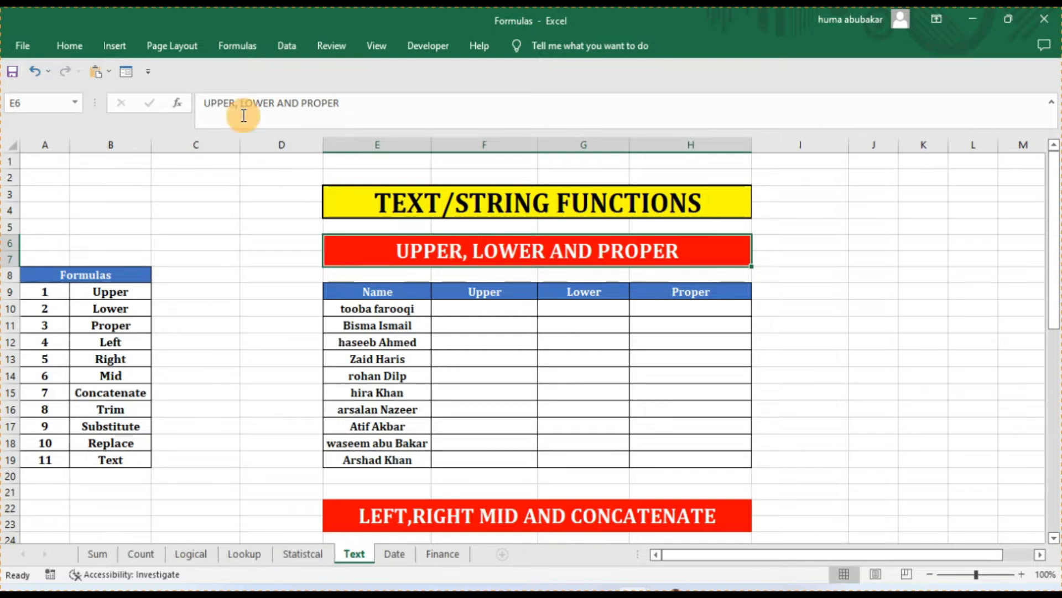
left_click(69, 48)
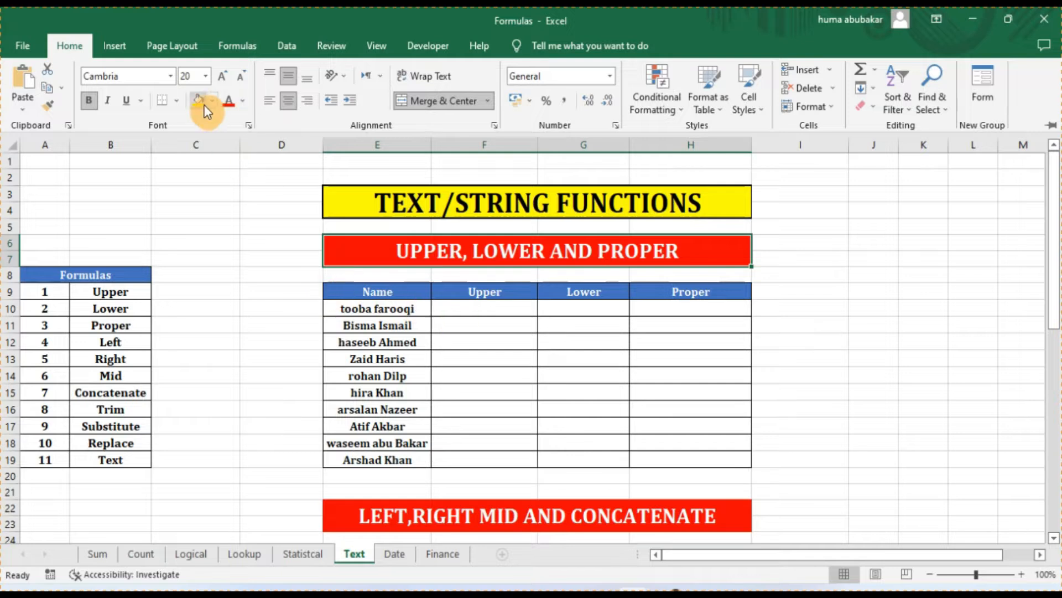
left_click(473, 310)
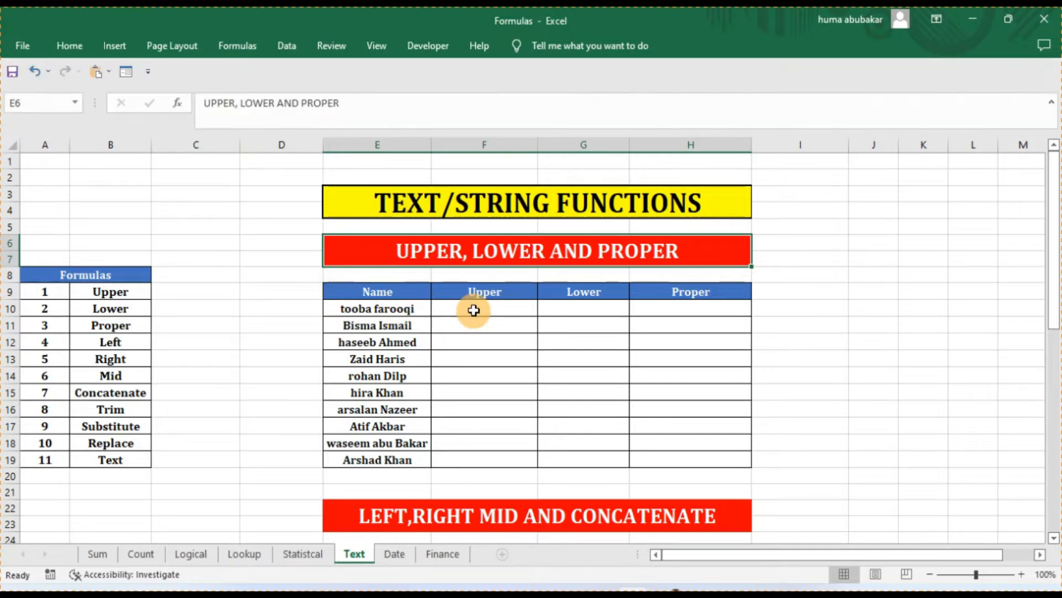
Enter the formula =UPPER(E10:E19) in cell F10 of the Upper column.
left_click(473, 310)
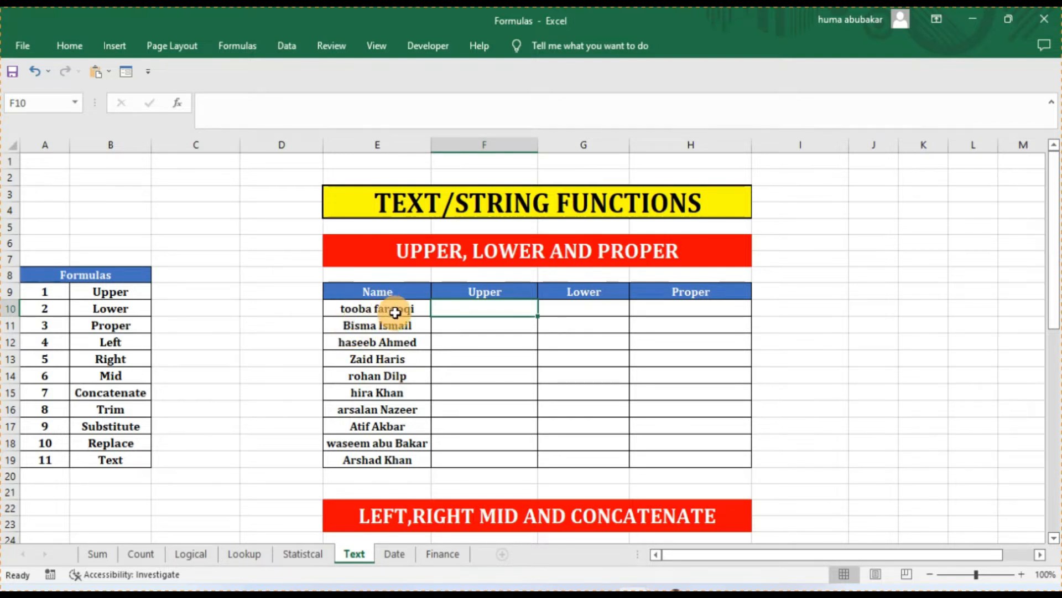
type("=upp")
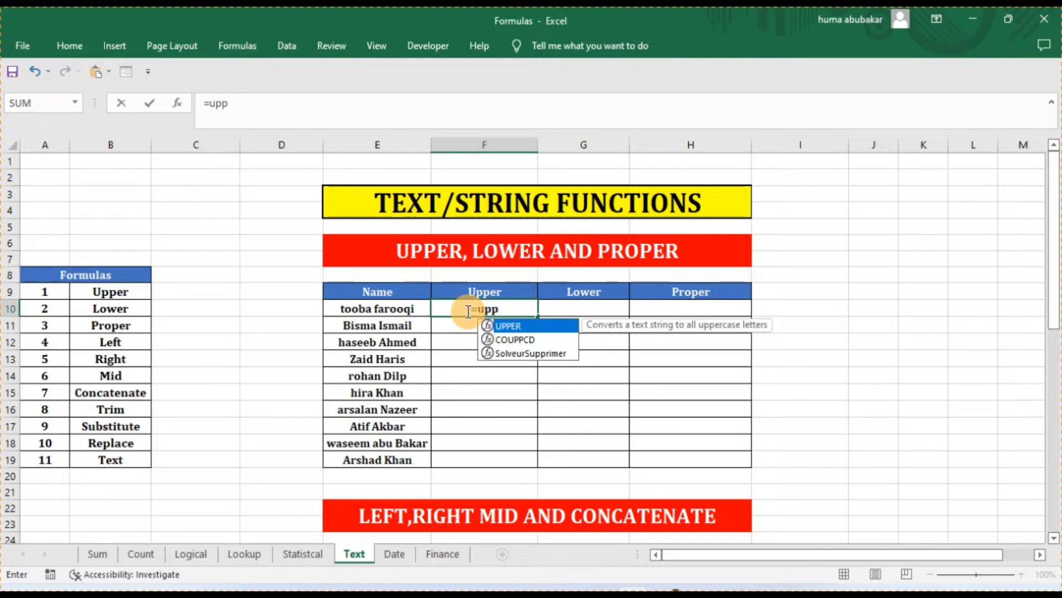
key("Tab")
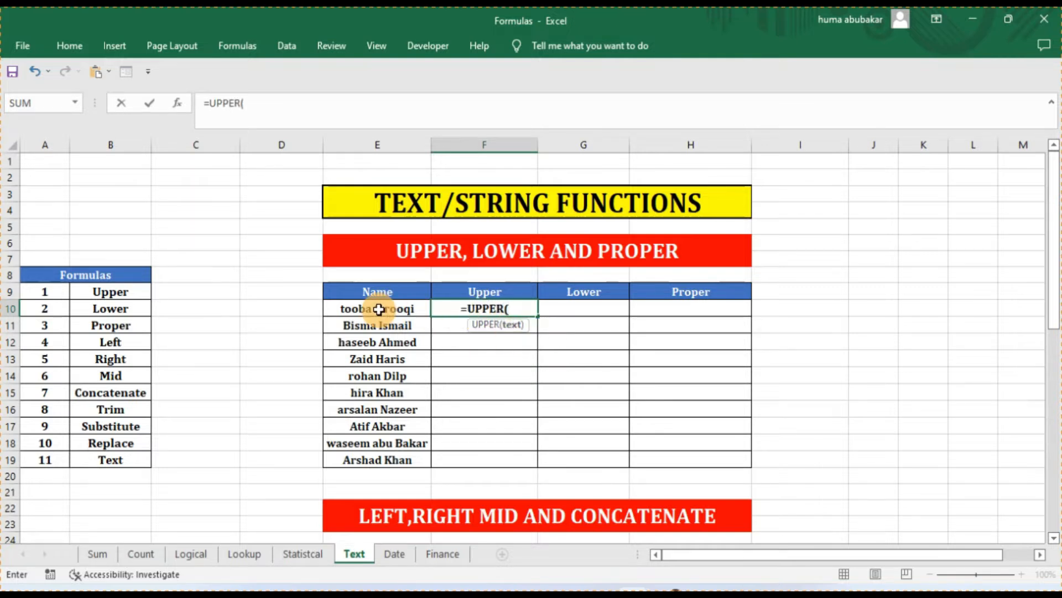
left_click_drag(378, 309, 383, 454)
type(")")
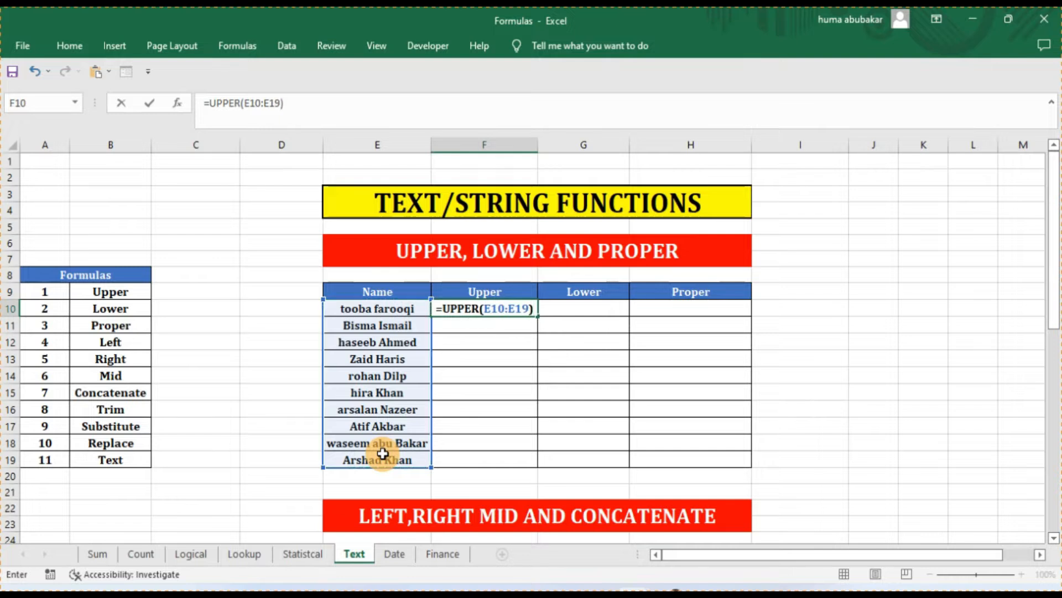
key("Return")
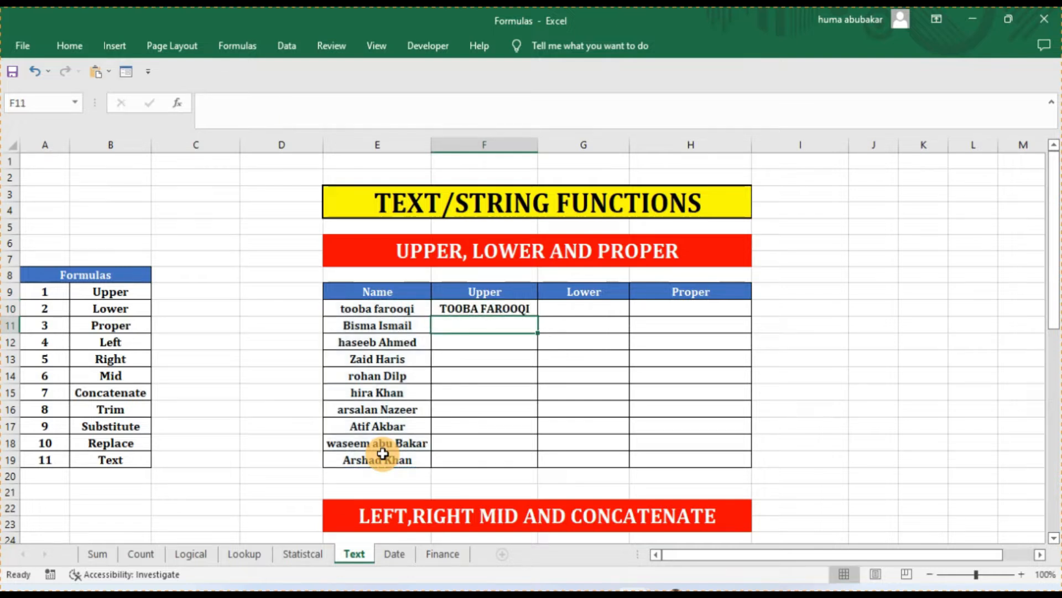
Fill the UPPER formula from F10 down to F19 and autofit the width of column F.
left_click(486, 310)
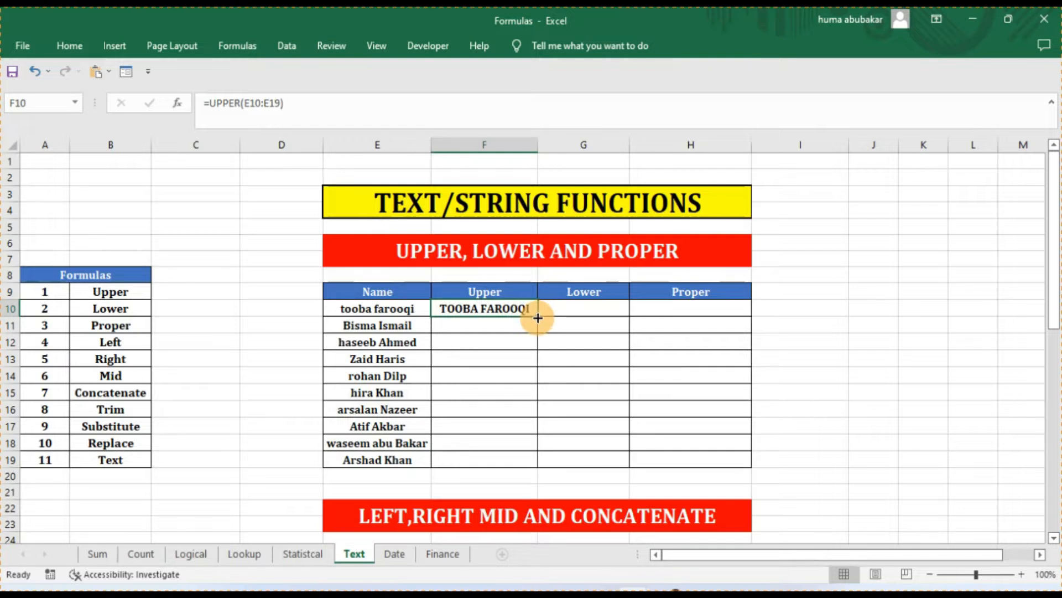
mouse_move(538, 316)
left_mouse_down()
mouse_move(538, 467)
mouse_move(536, 319)
left_mouse_up()
double_click(539, 316)
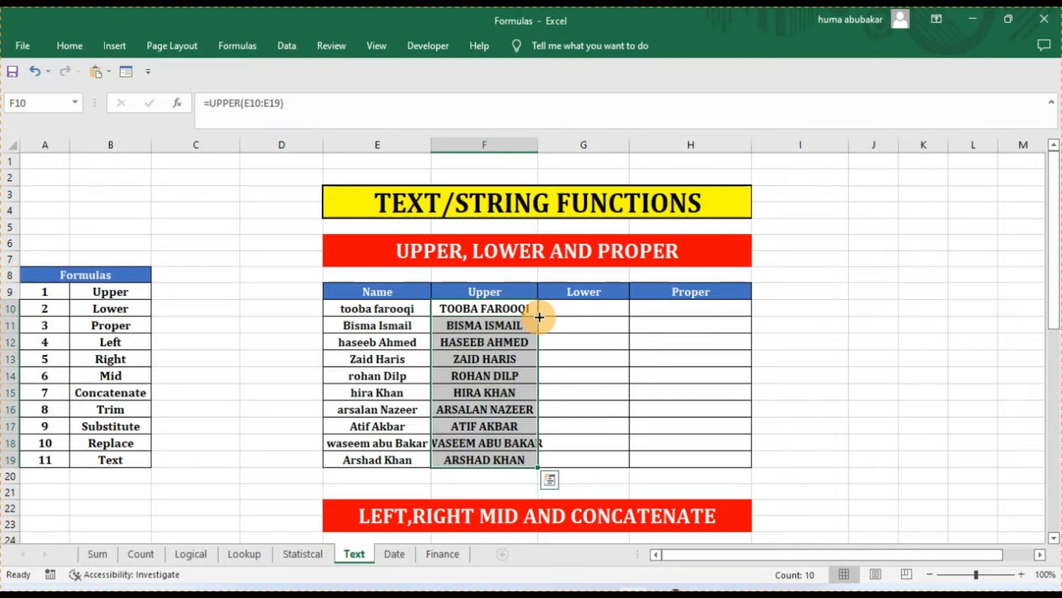
double_click(538, 145)
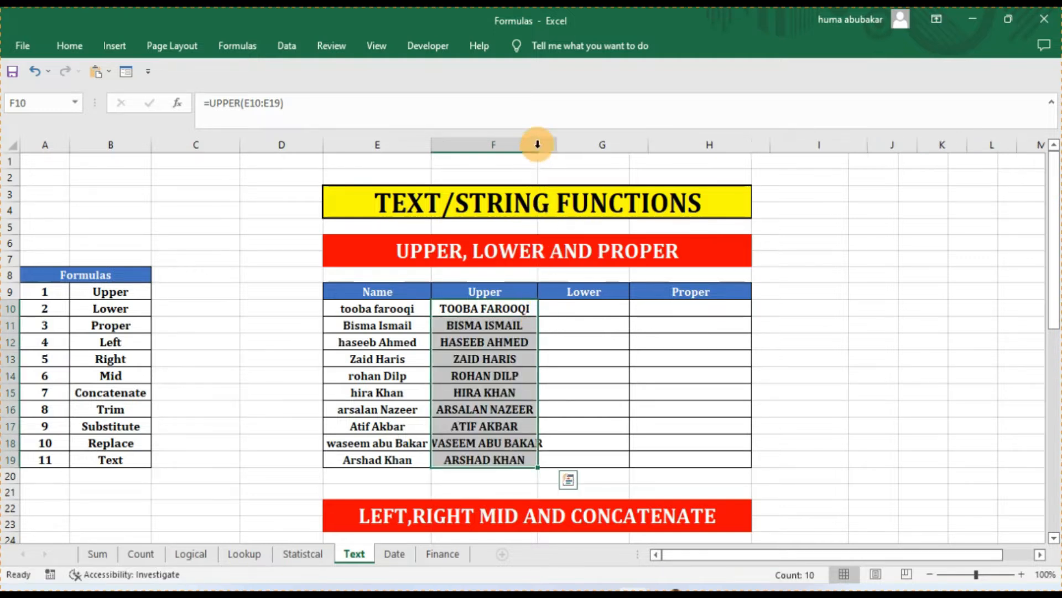
Enter the formula =LOWER(E10:E19) in cell G10 of the Lower column.
left_click(573, 311)
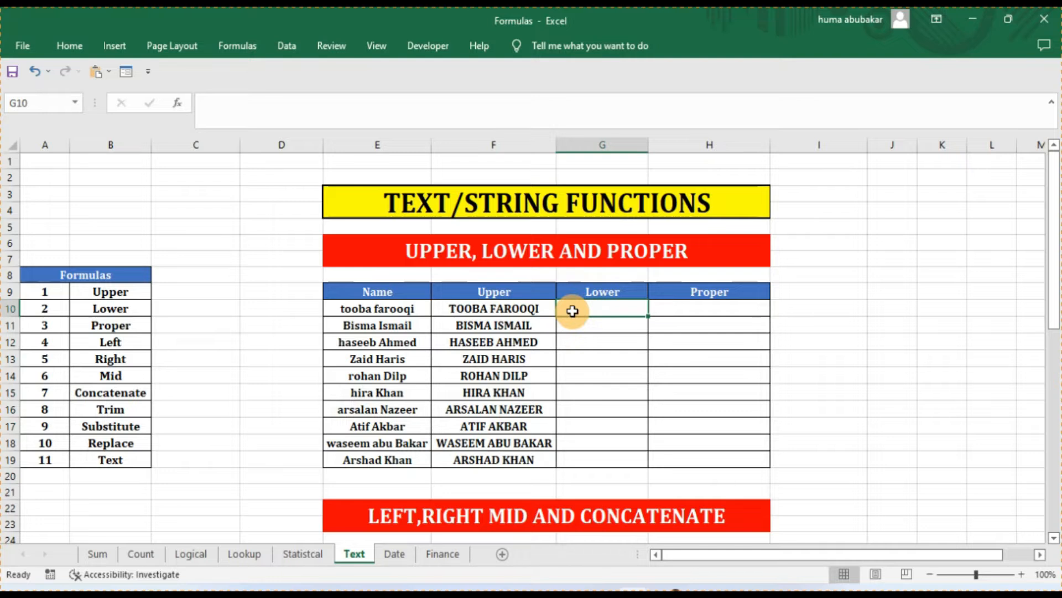
type("=low")
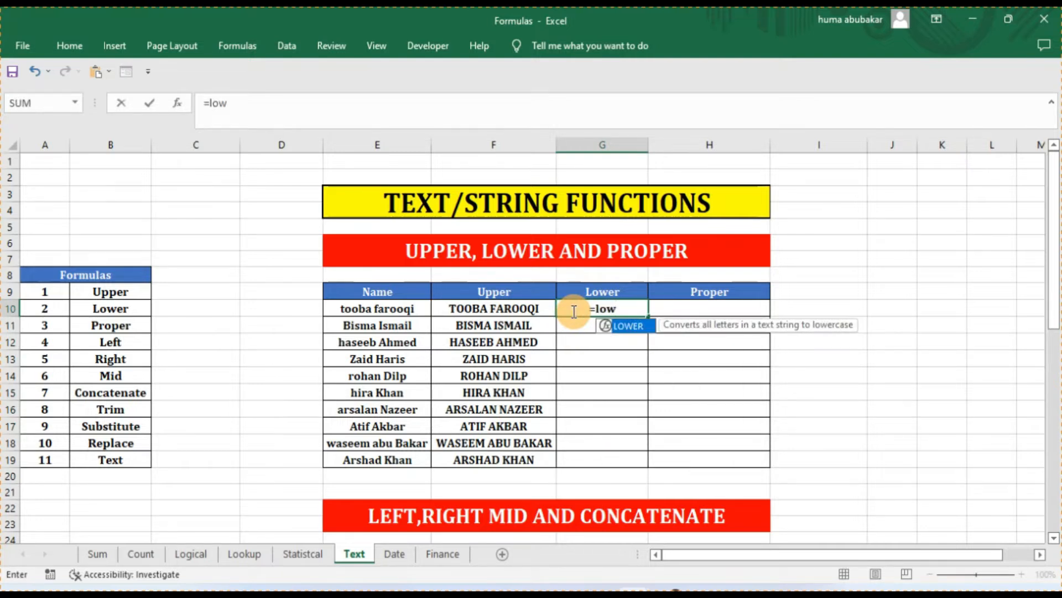
key("Tab")
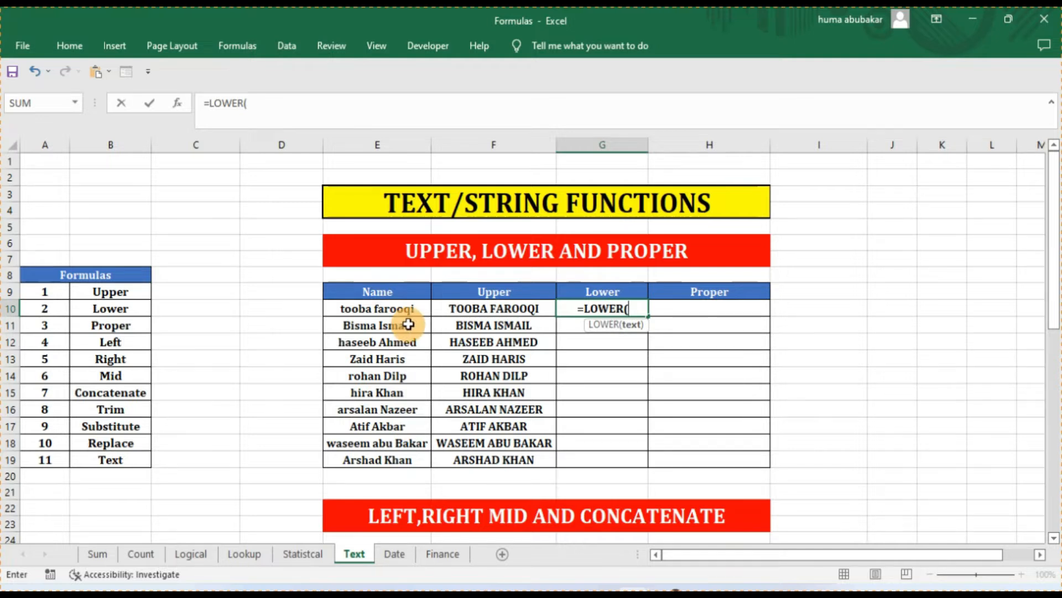
left_click(396, 309)
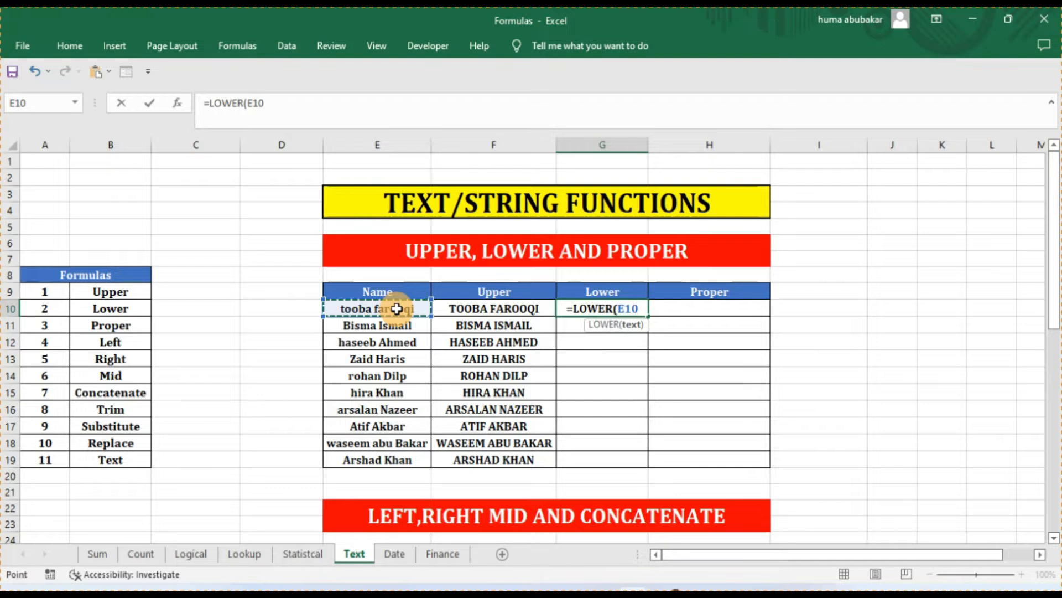
key("ctrl+shift+Down")
type(")")
key("Return")
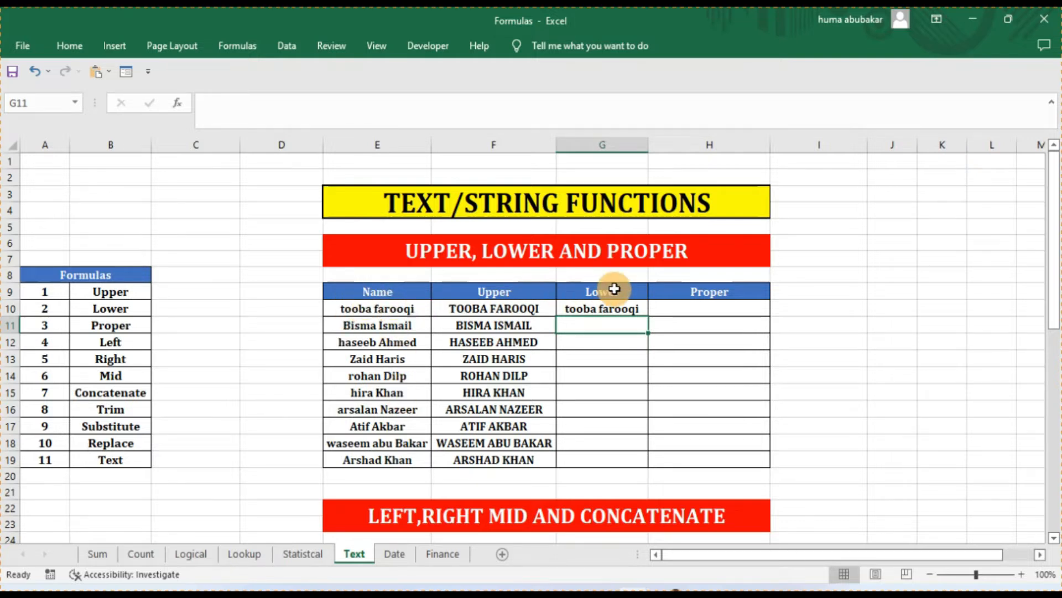
Fill the LOWER formula from G10 down to G19 and autofit the width of column G.
left_click(641, 308)
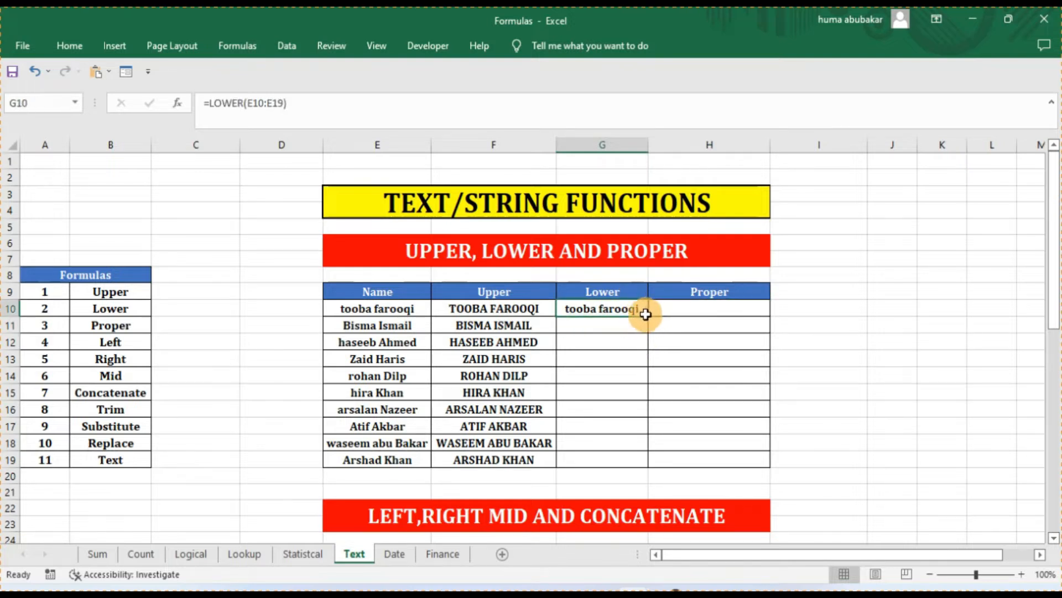
double_click(642, 311)
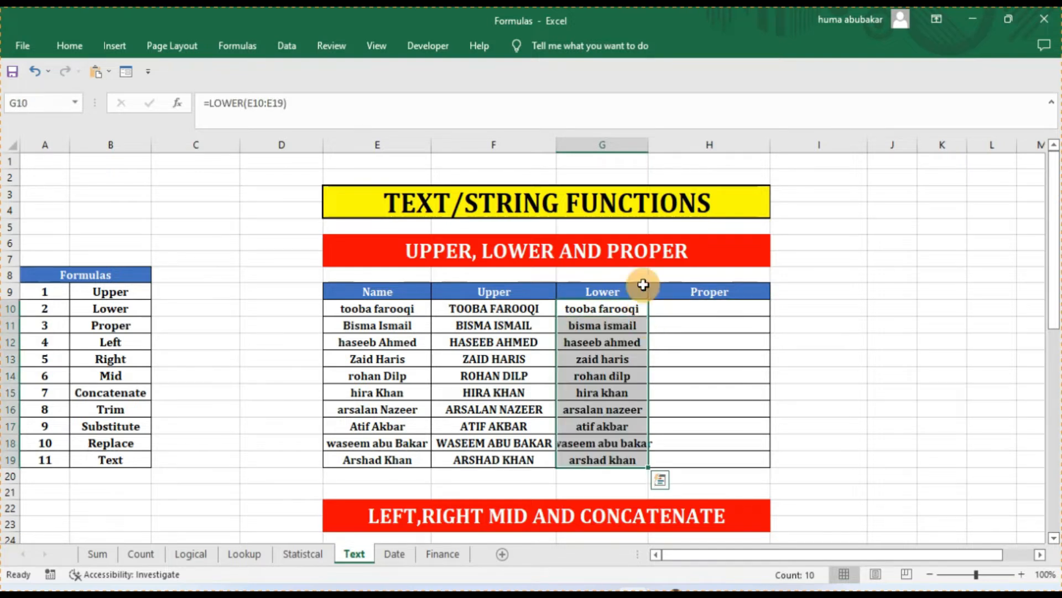
double_click(648, 141)
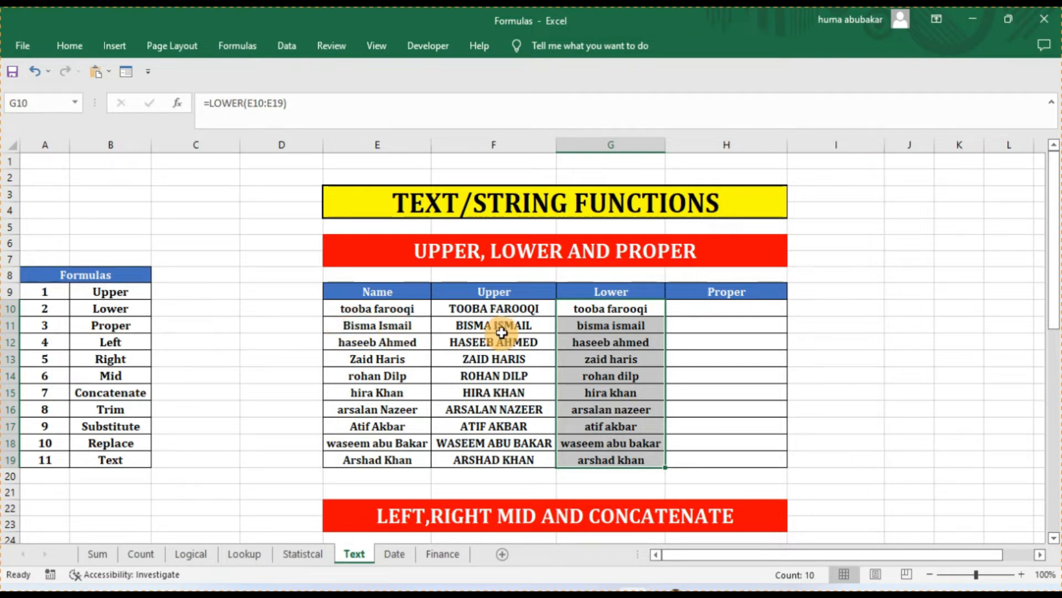
left_click(579, 332)
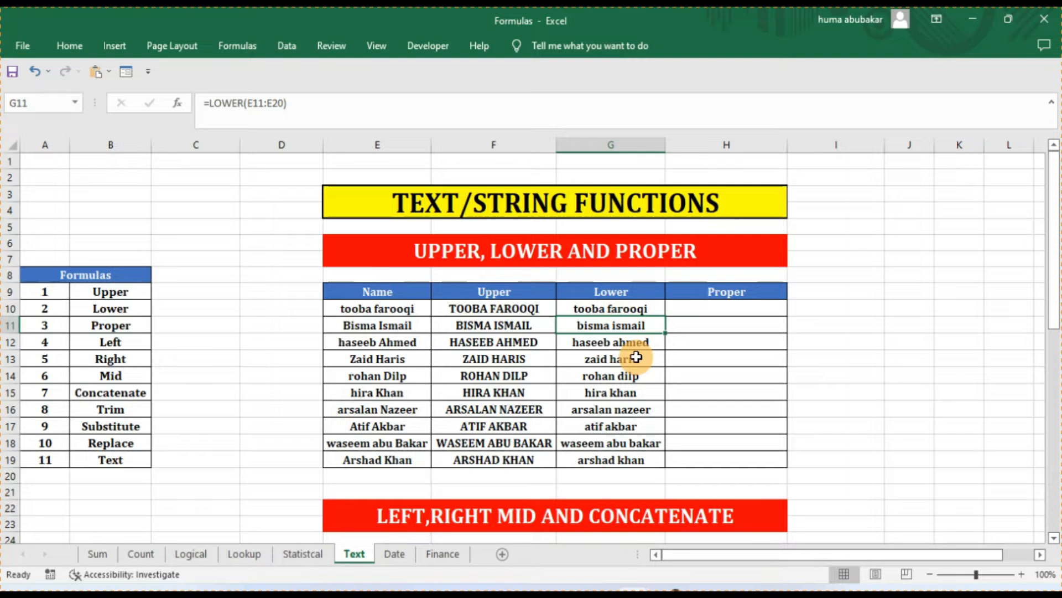
Enter the formula =PROPER(E10:E19) in cell H10 of the Proper column and fill it down to H19.
left_click(695, 308)
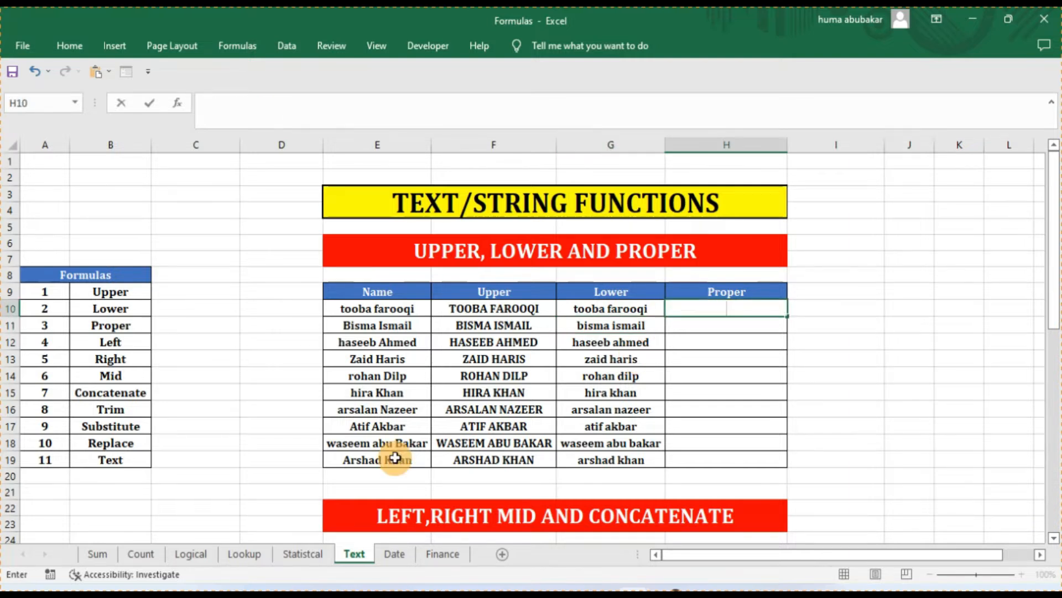
type("=pro")
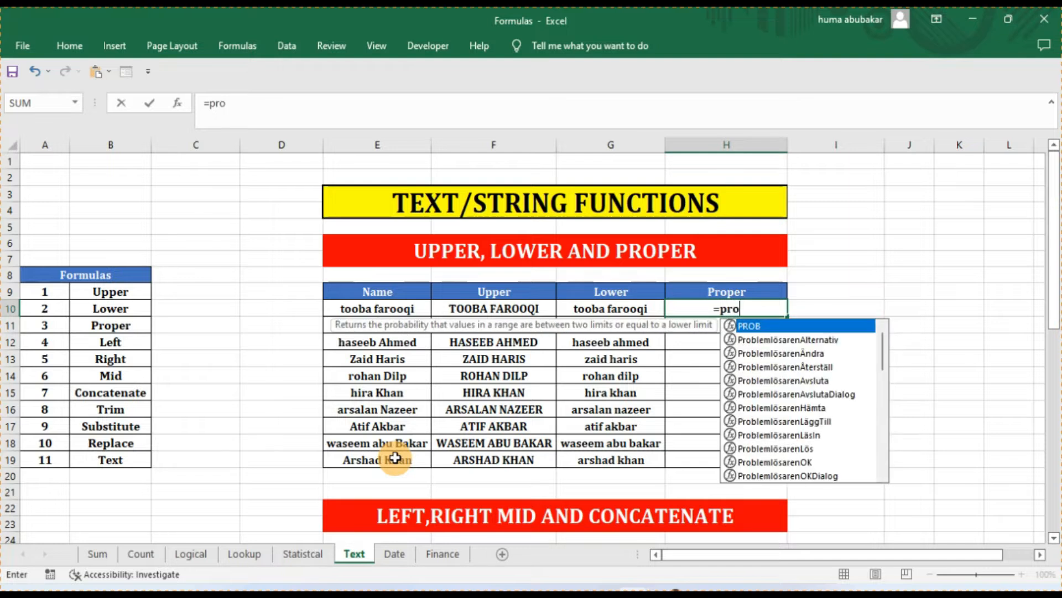
type("p")
key("Tab")
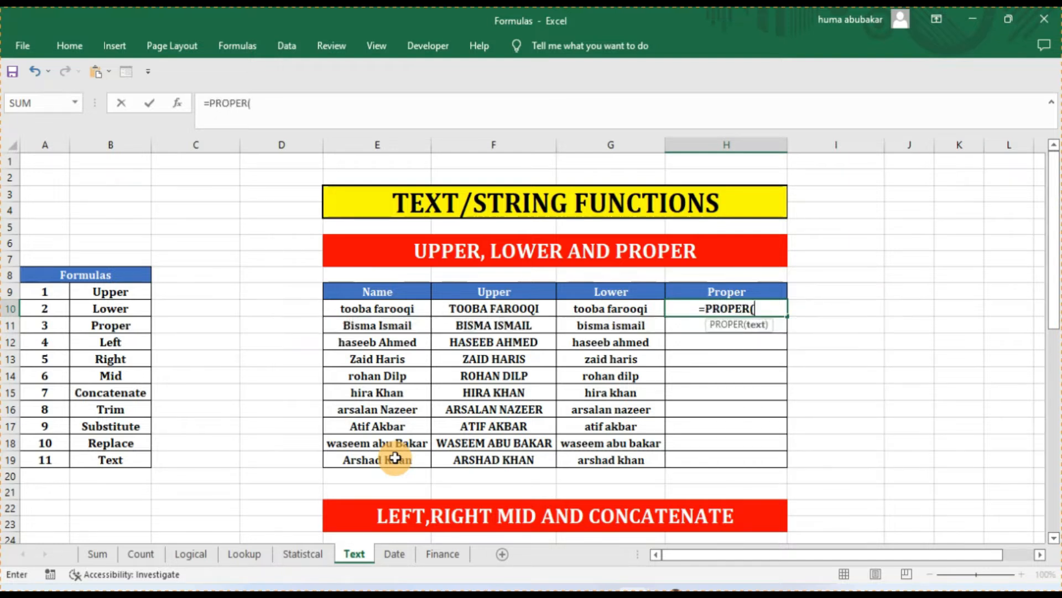
left_click(411, 307)
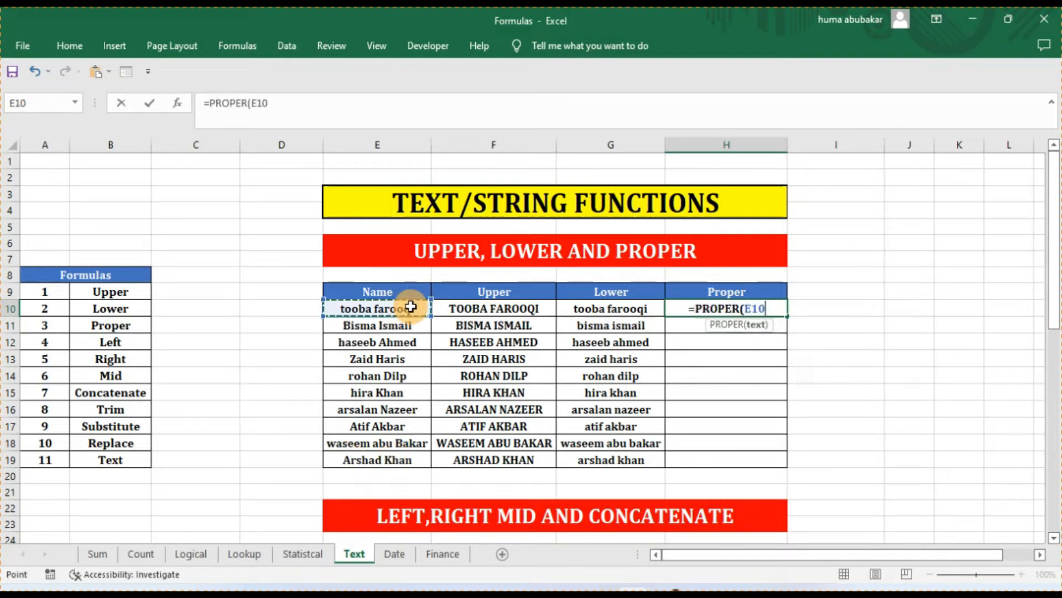
key("ctrl+shift+Down")
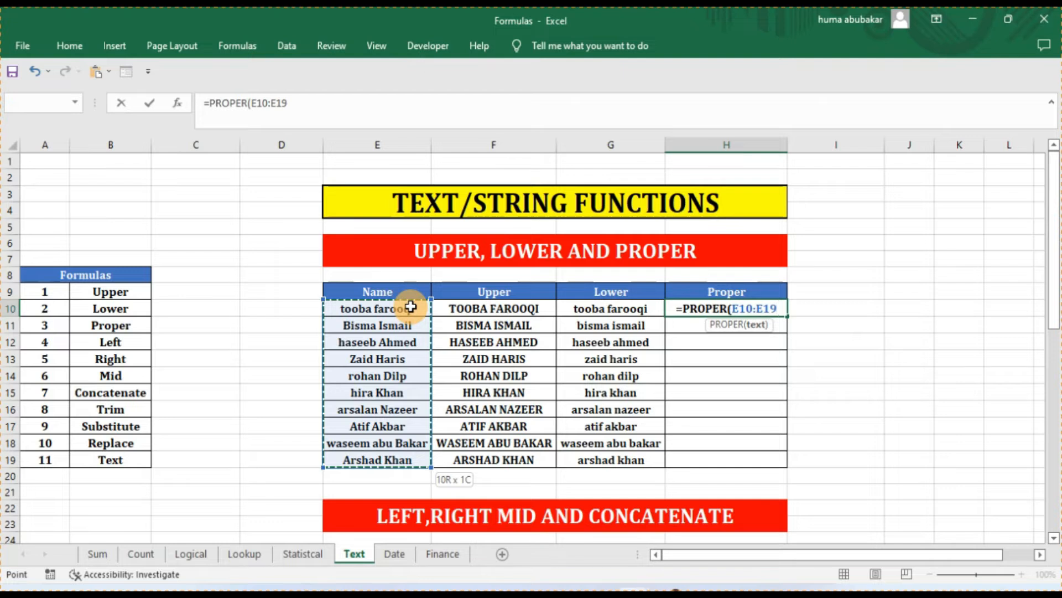
type(")")
key("Return")
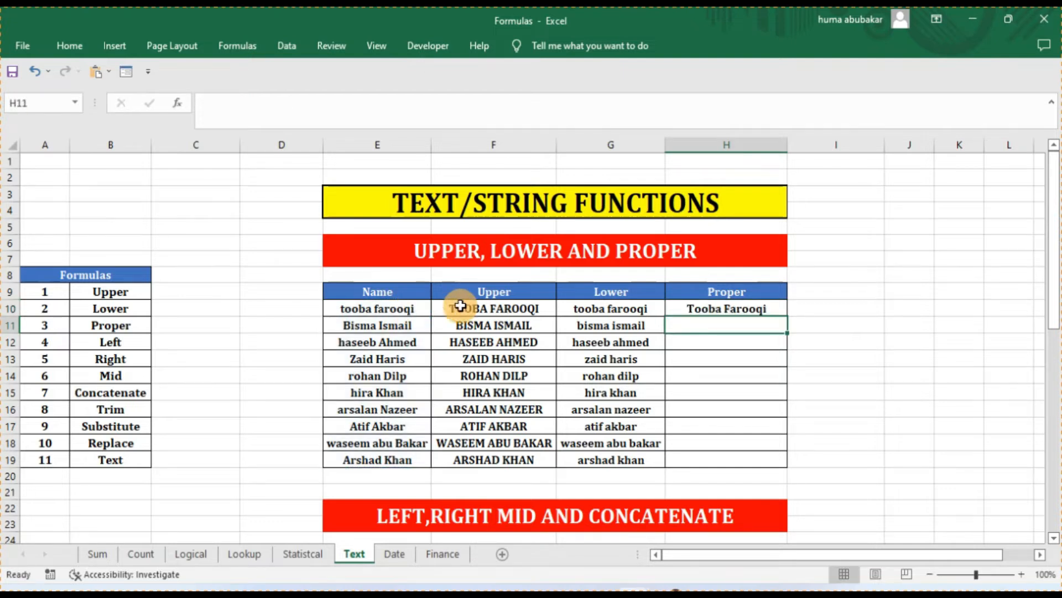
left_click(760, 305)
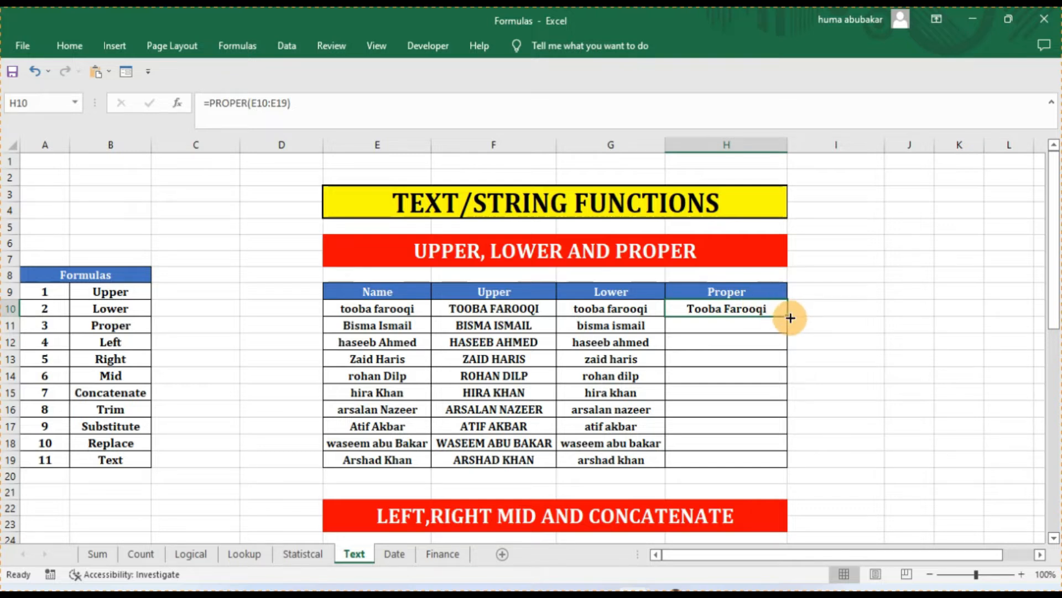
left_click_drag(789, 317, 788, 463)
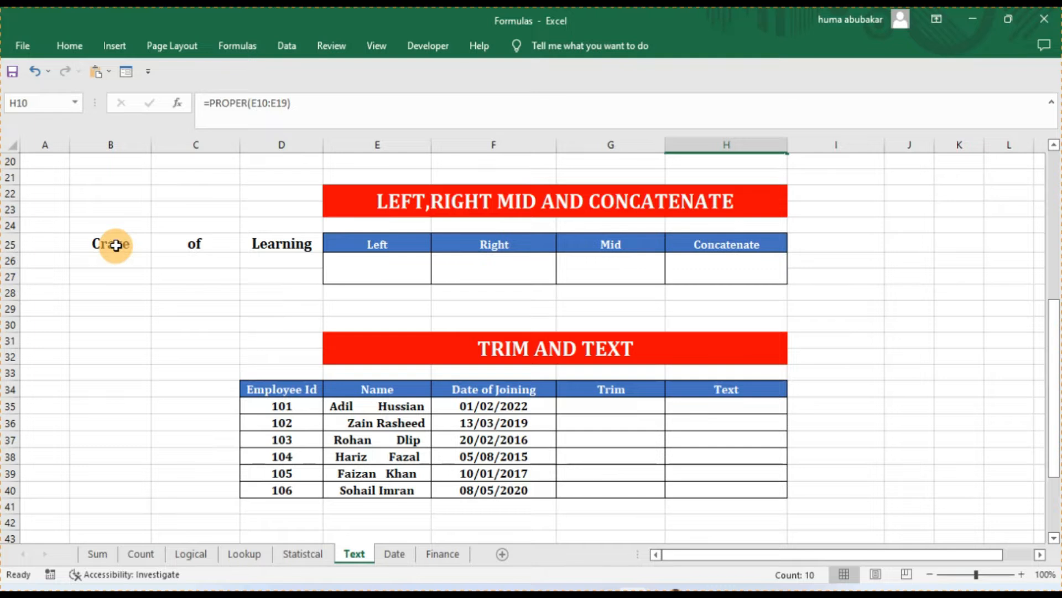
Enter =LEFT(B25,2) in the Left cell E26 to extract the first two characters of "Craze".
left_click(377, 272)
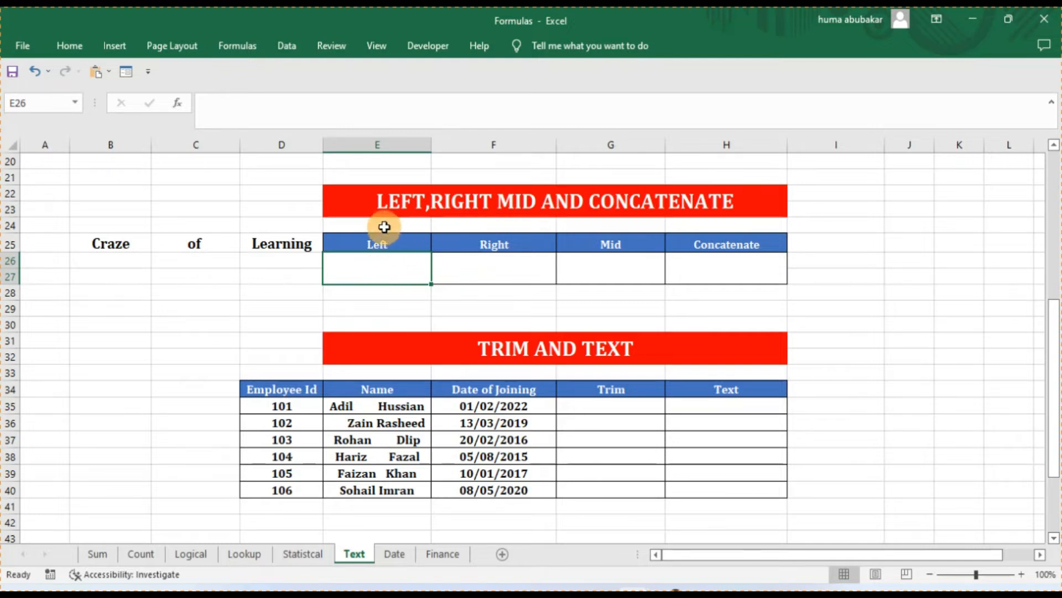
type("=le")
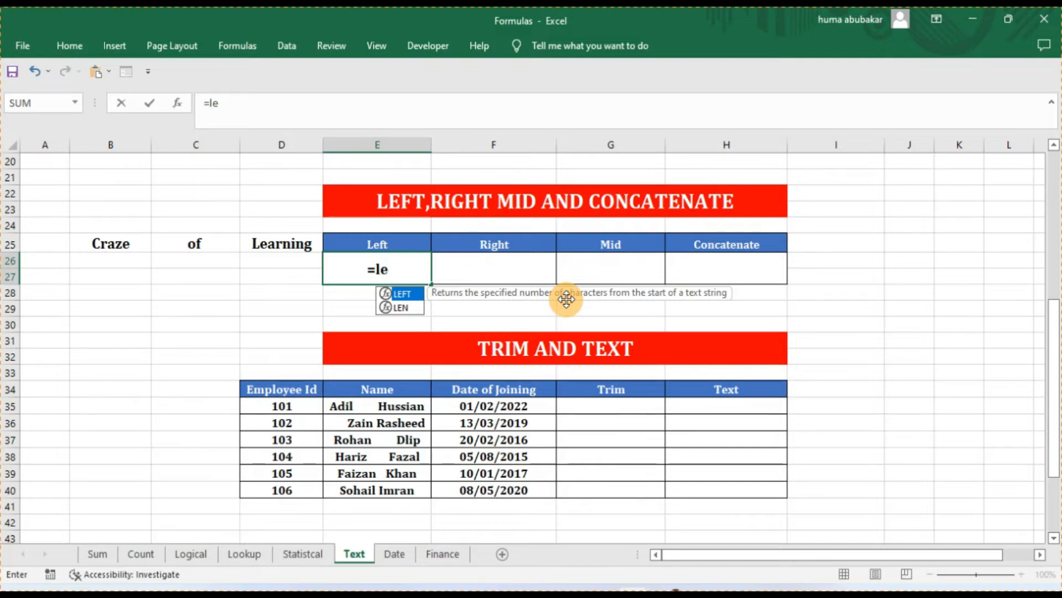
type("f")
key("Tab")
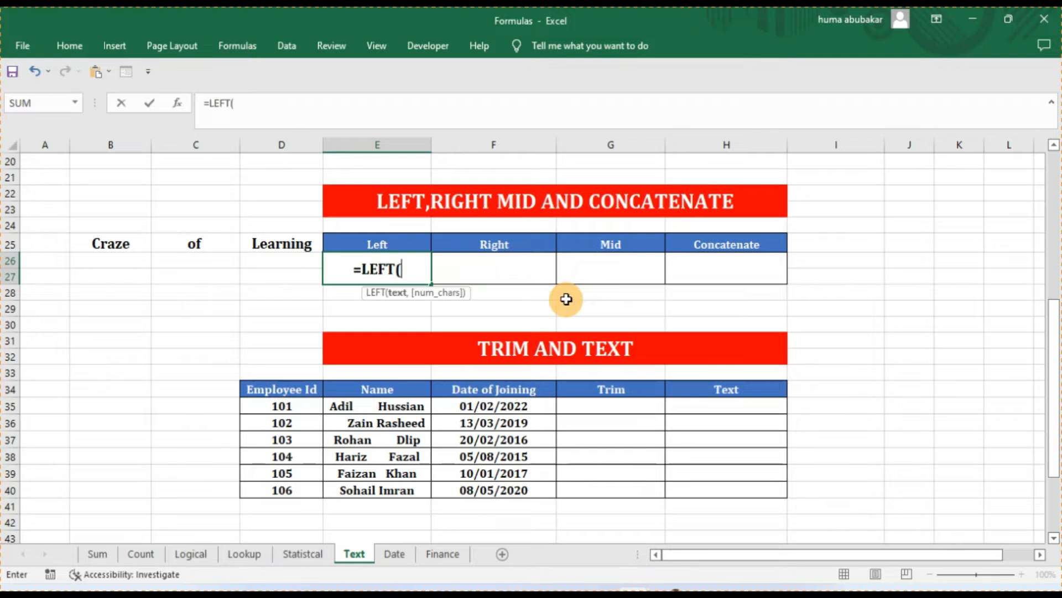
left_click(133, 245)
type(",2")
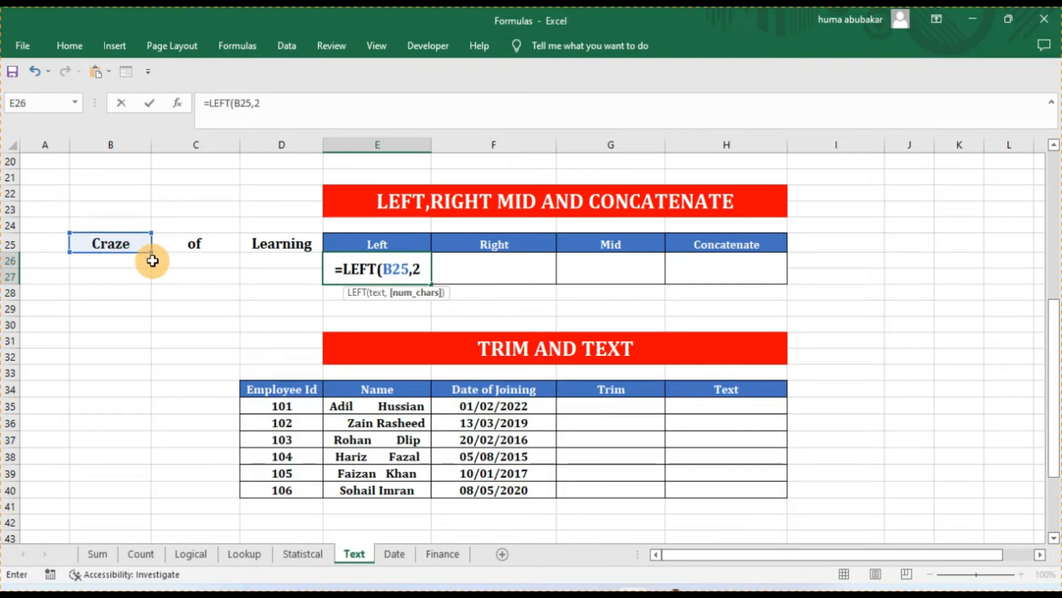
type(")")
key("Return")
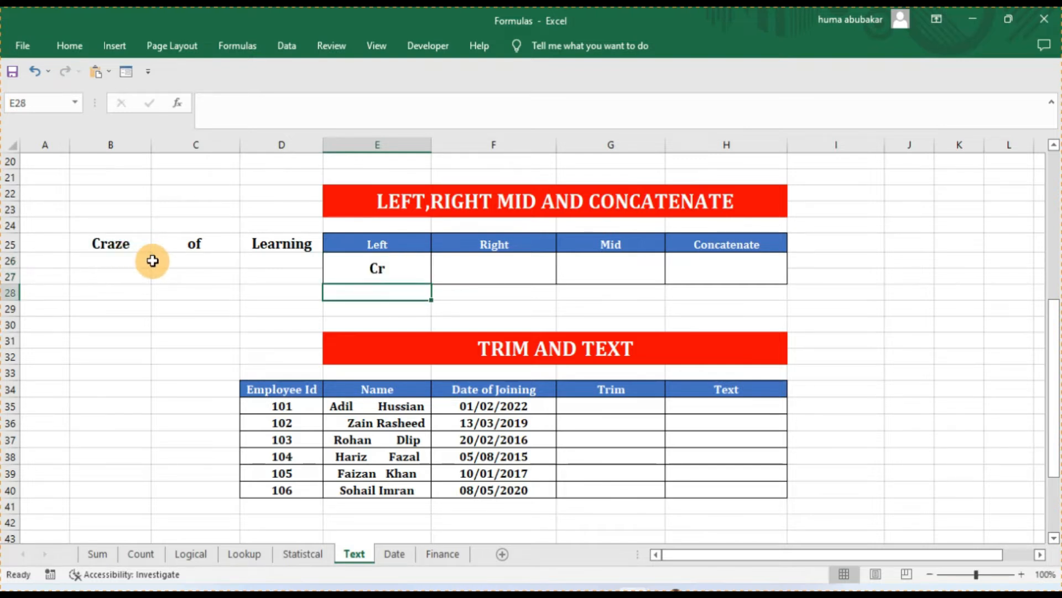
left_click(351, 267)
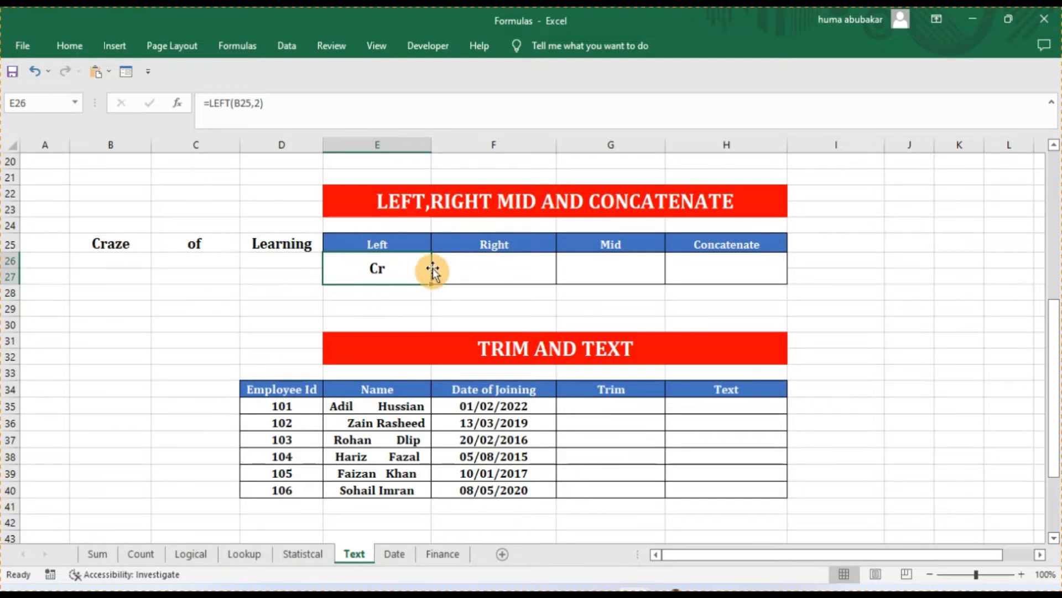
Enter =RIGHT(B25,2) in the Right cell F26 to extract the last two characters of "Craze".
left_click(462, 270)
type("=")
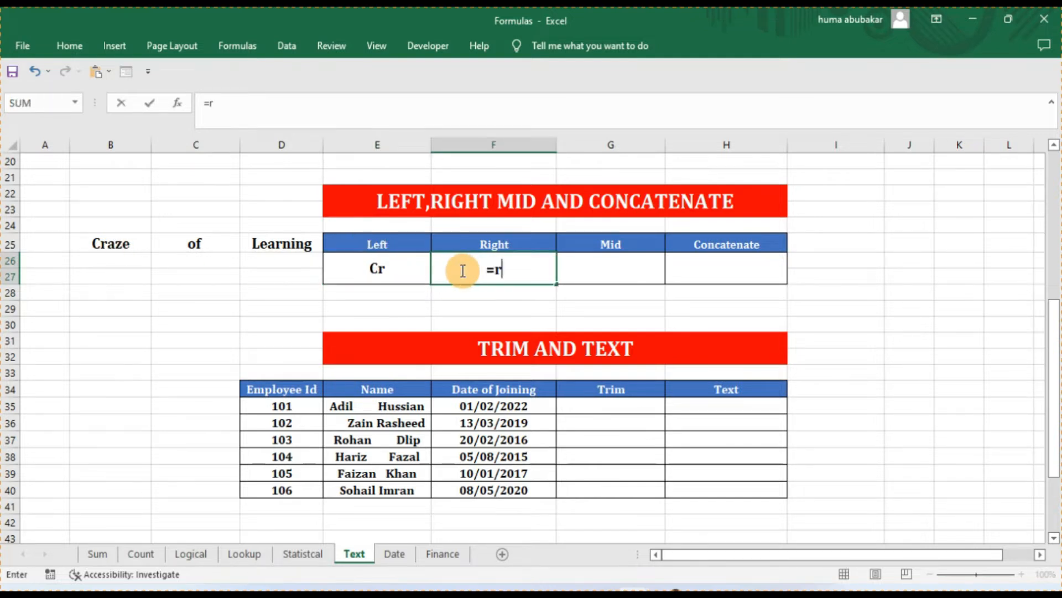
type("ri")
key("Tab")
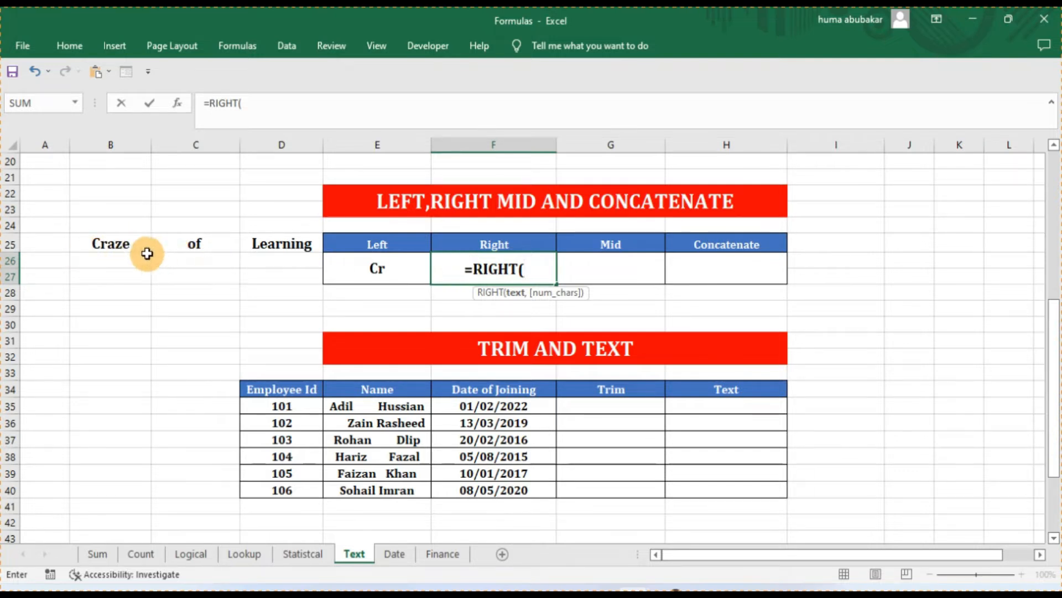
left_click(123, 244)
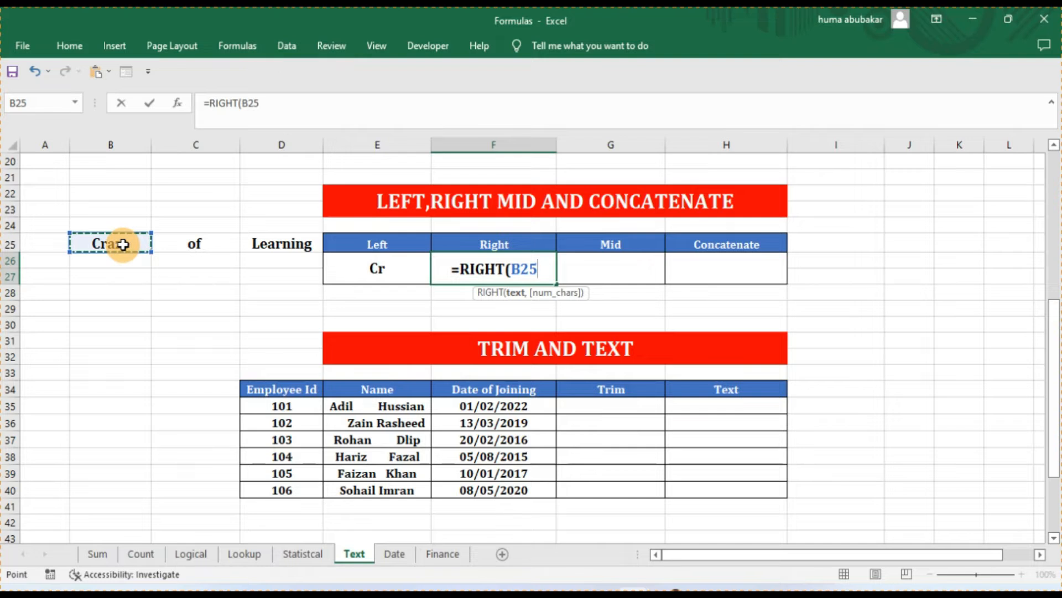
type(",")
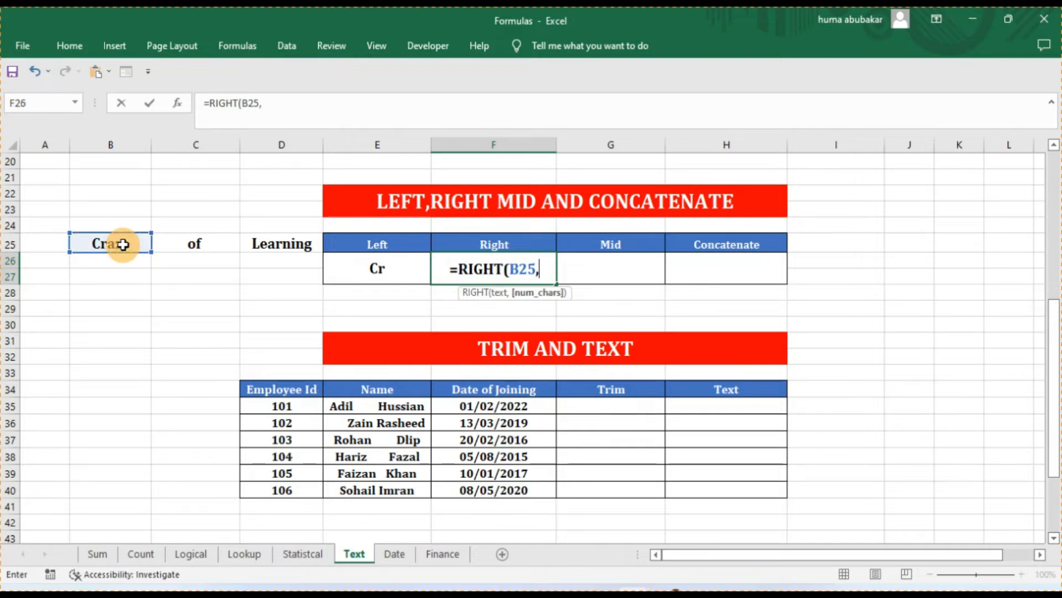
type("2)")
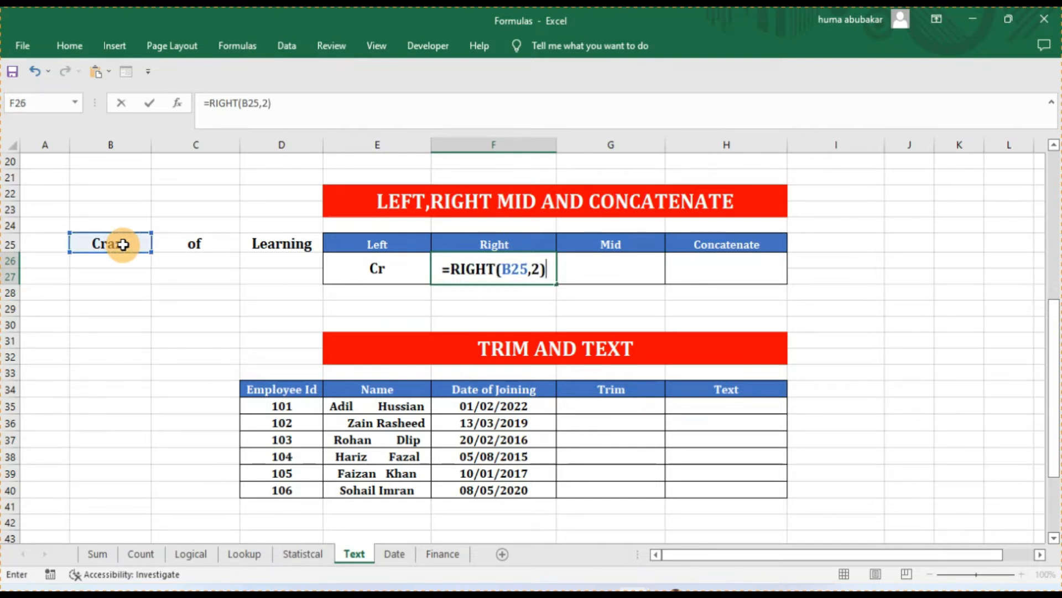
key("Return")
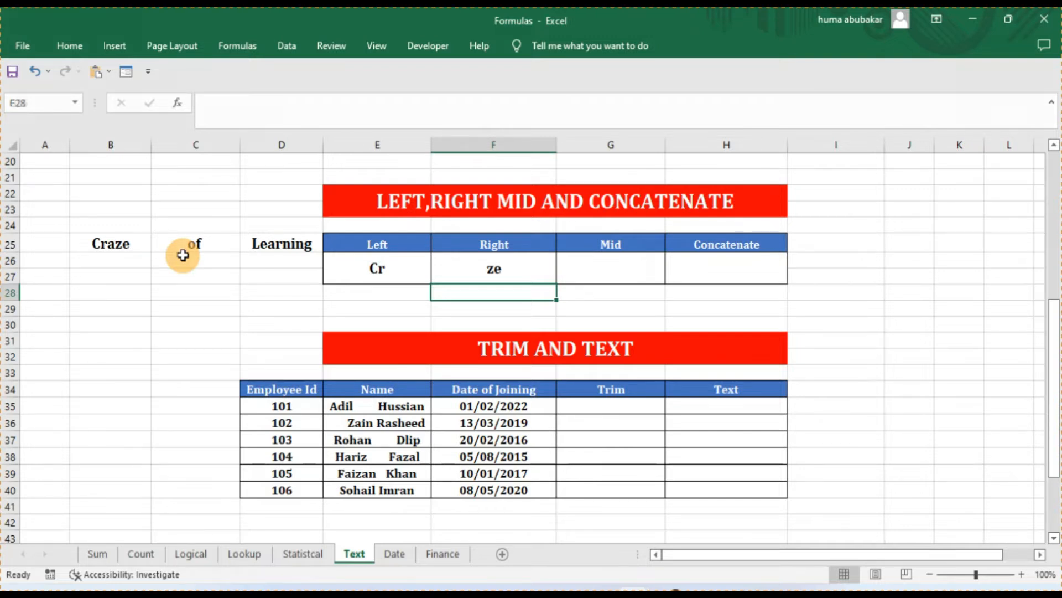
Enter =MID(D25,2,3) in the Mid cell G26 to extract three characters of "Learning" starting from the second.
left_click(622, 277)
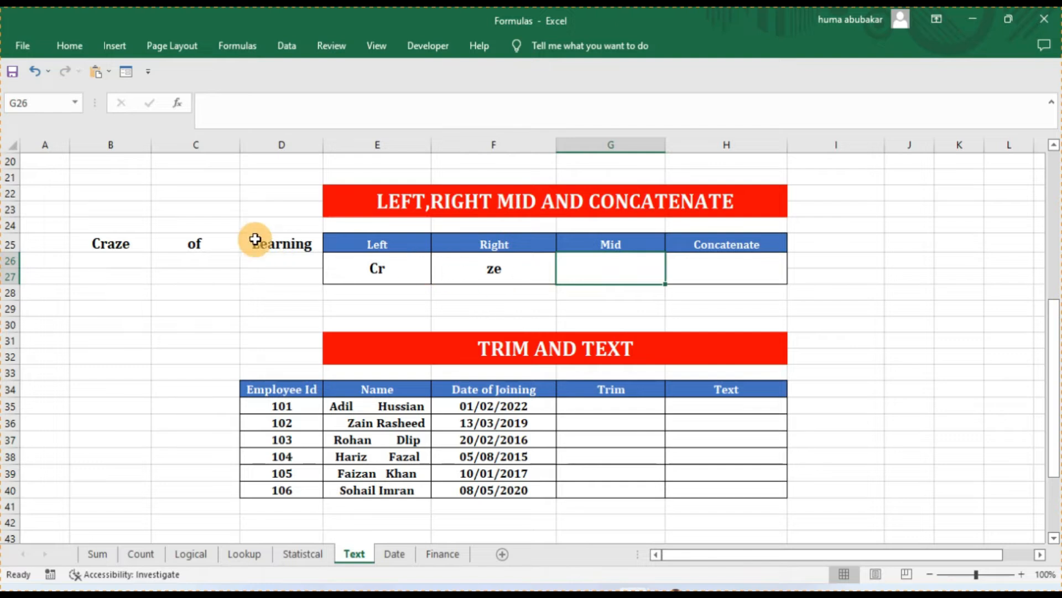
left_click(301, 244)
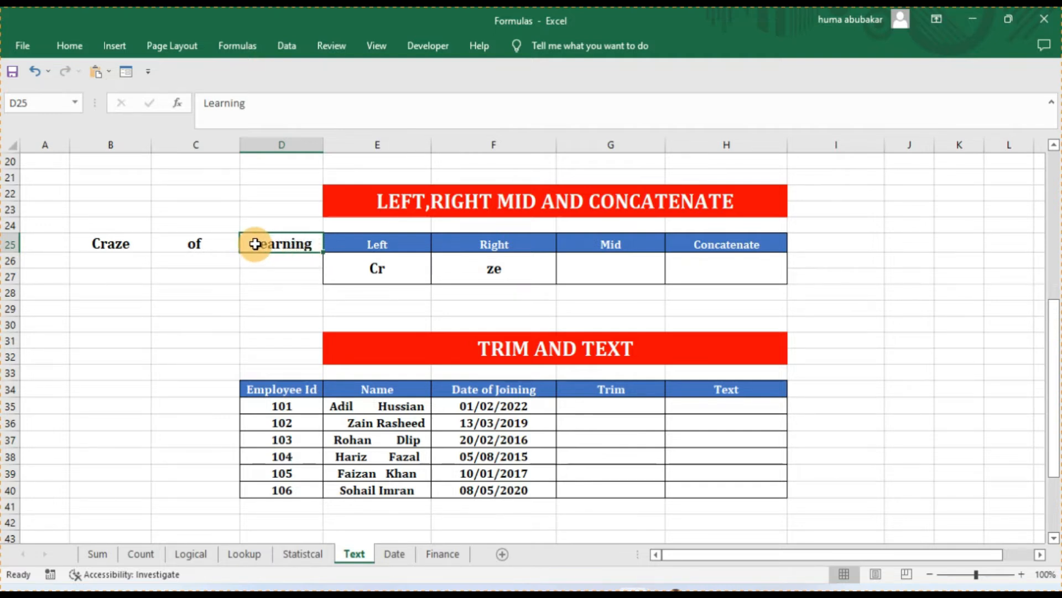
double_click(615, 266)
type("=mid")
key("Tab")
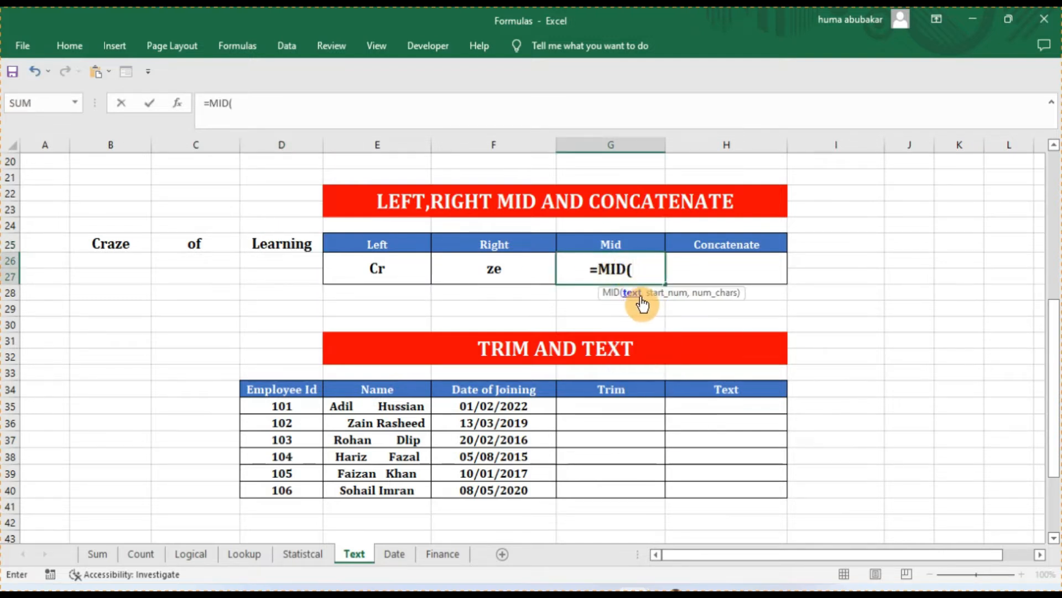
left_click(306, 251)
type(",")
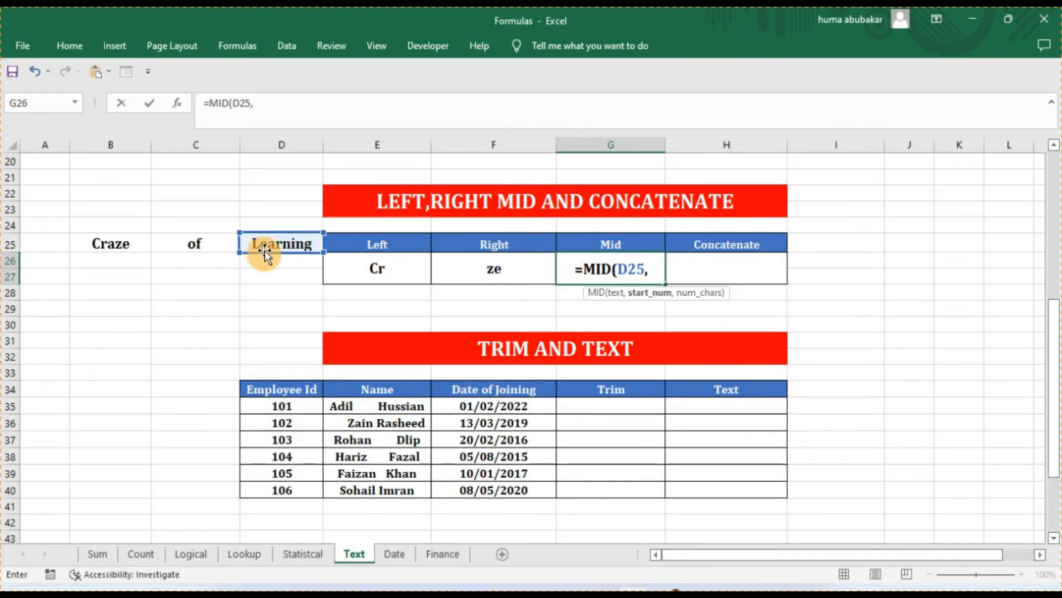
type("2,")
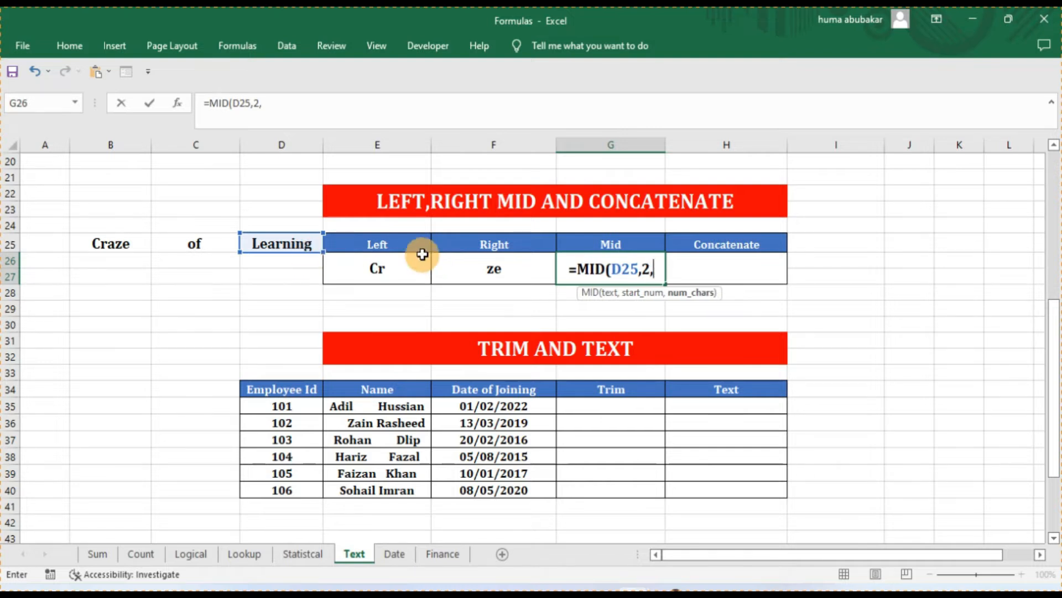
type("3")
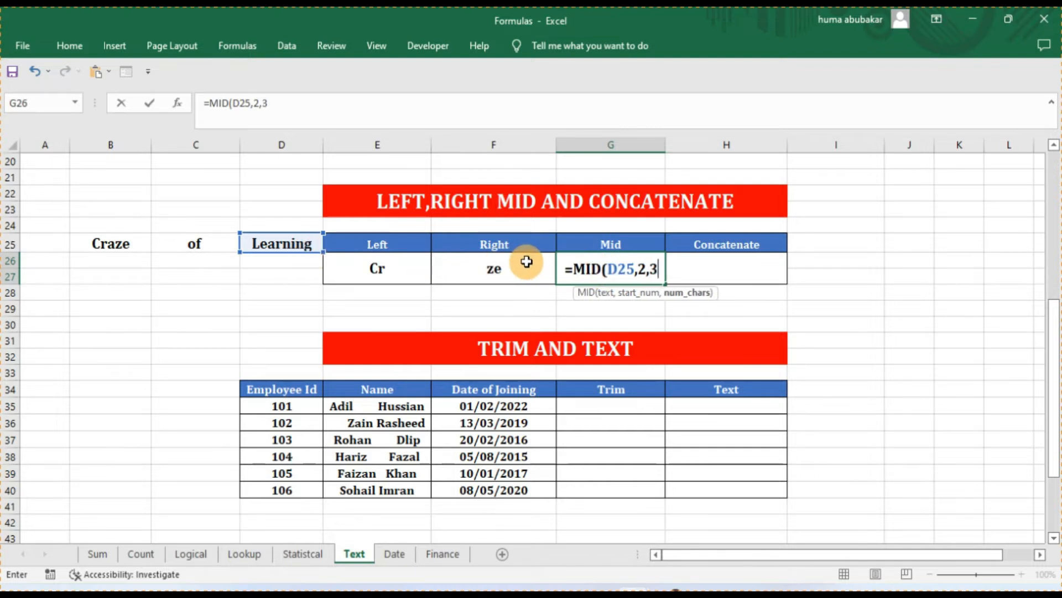
type(")")
key("Return")
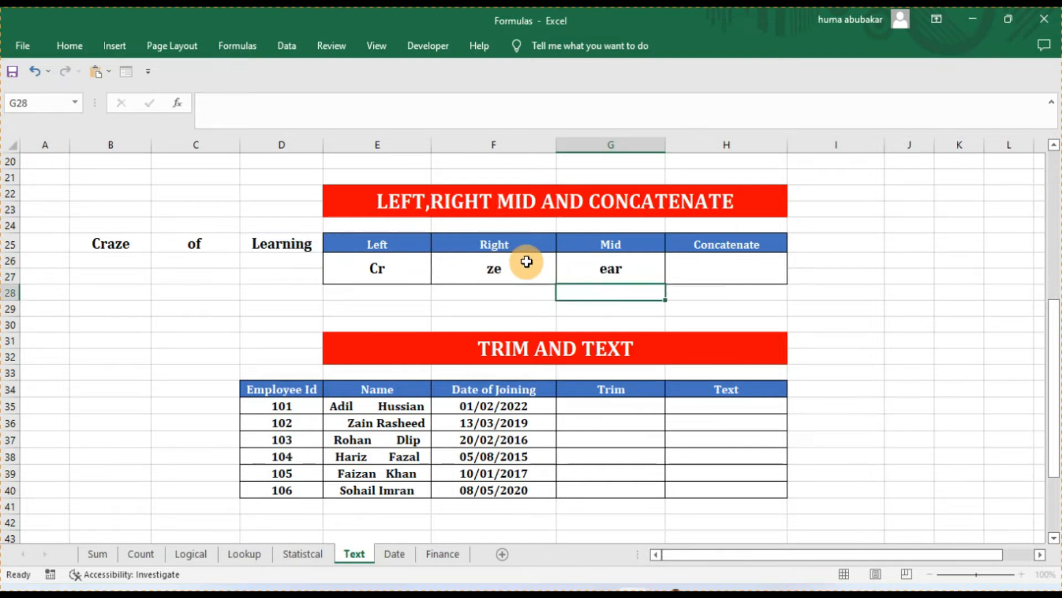
left_click(592, 265)
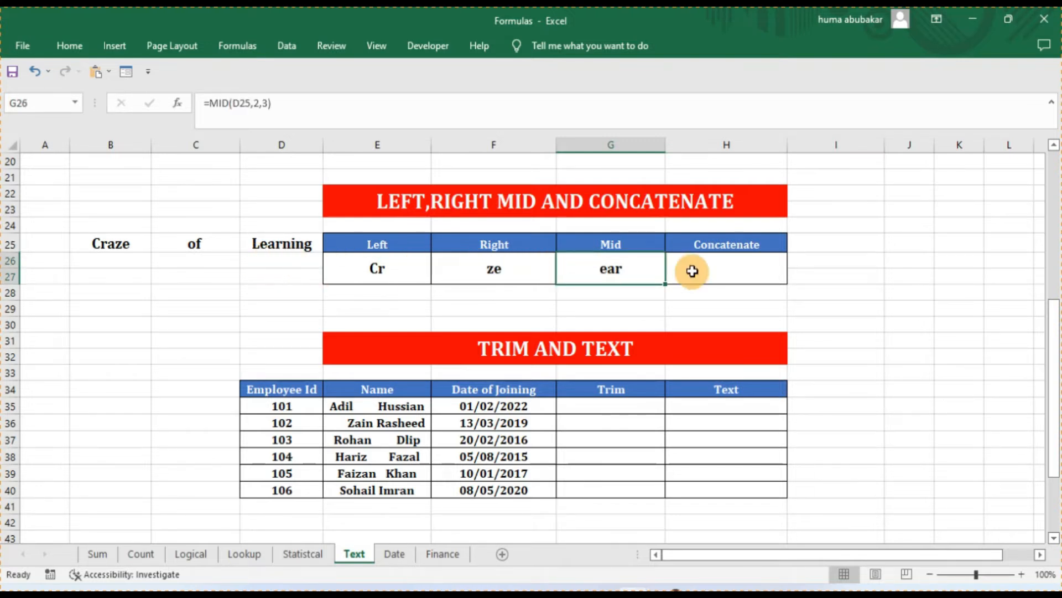
Enter =CONCATENATE(B25,C25,D25) in the Concatenate cell H26 to join the three words.
left_click(767, 275)
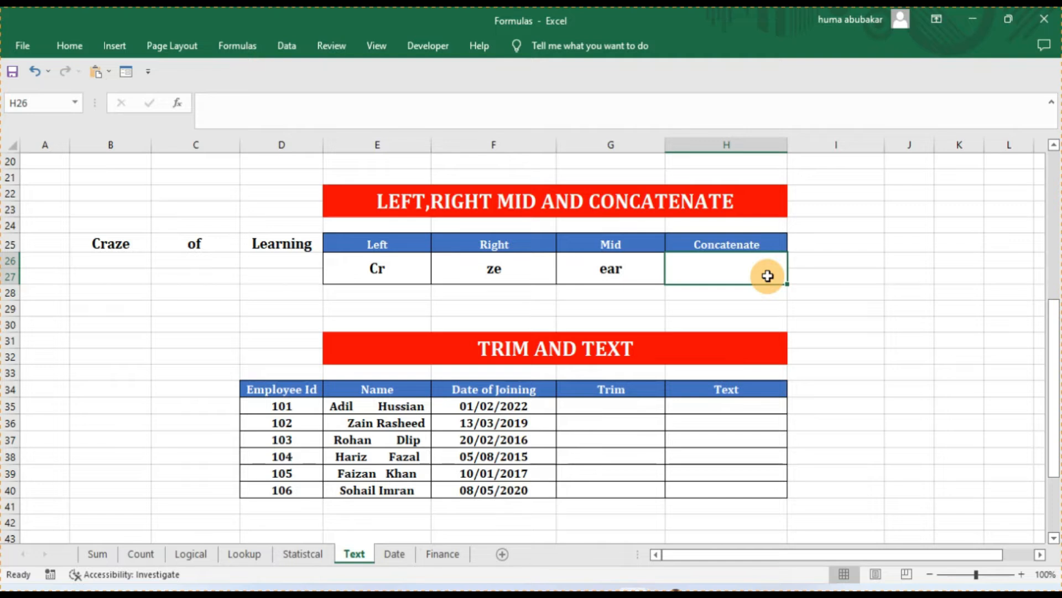
type("=")
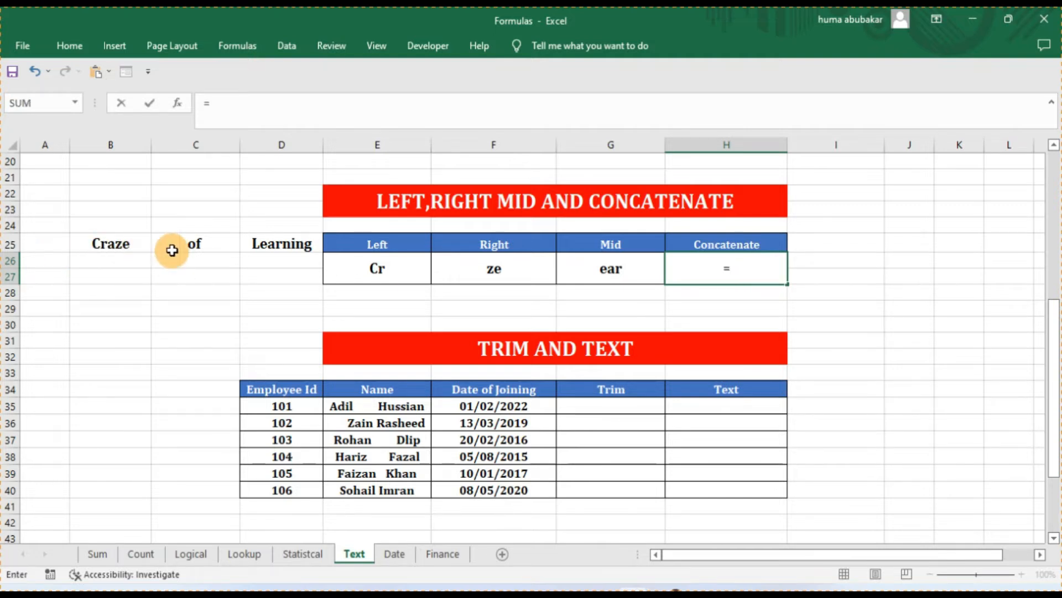
type("con")
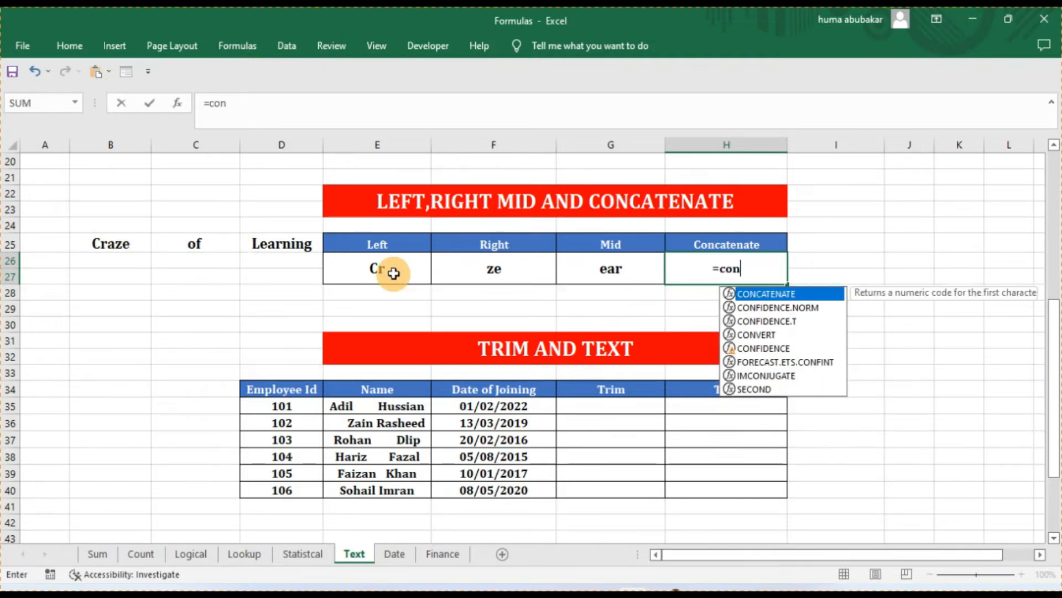
key("Tab")
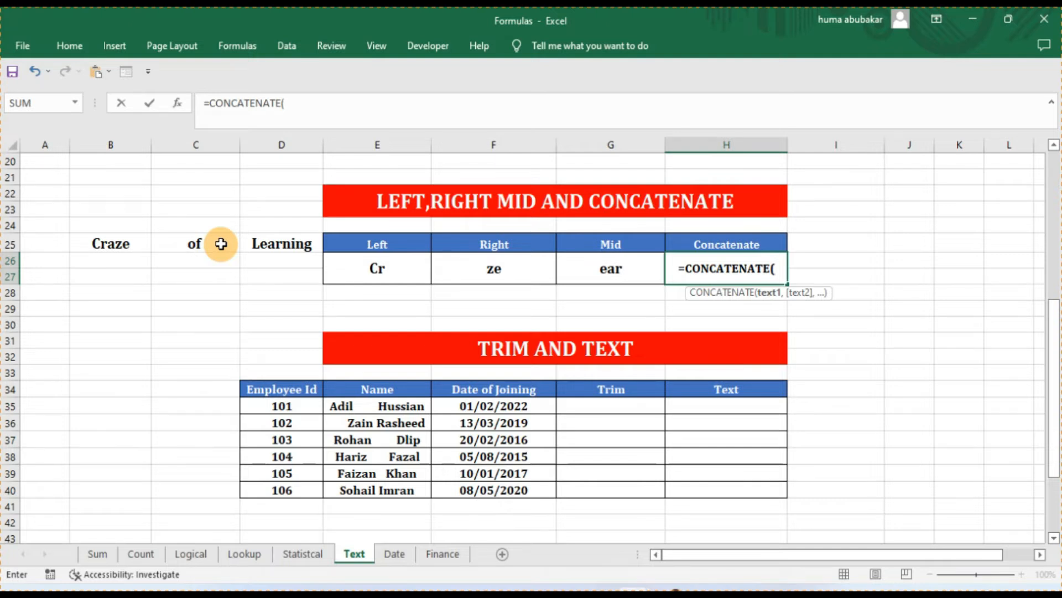
left_click(101, 245)
type(",")
left_click(175, 245)
type(",")
left_click(270, 248)
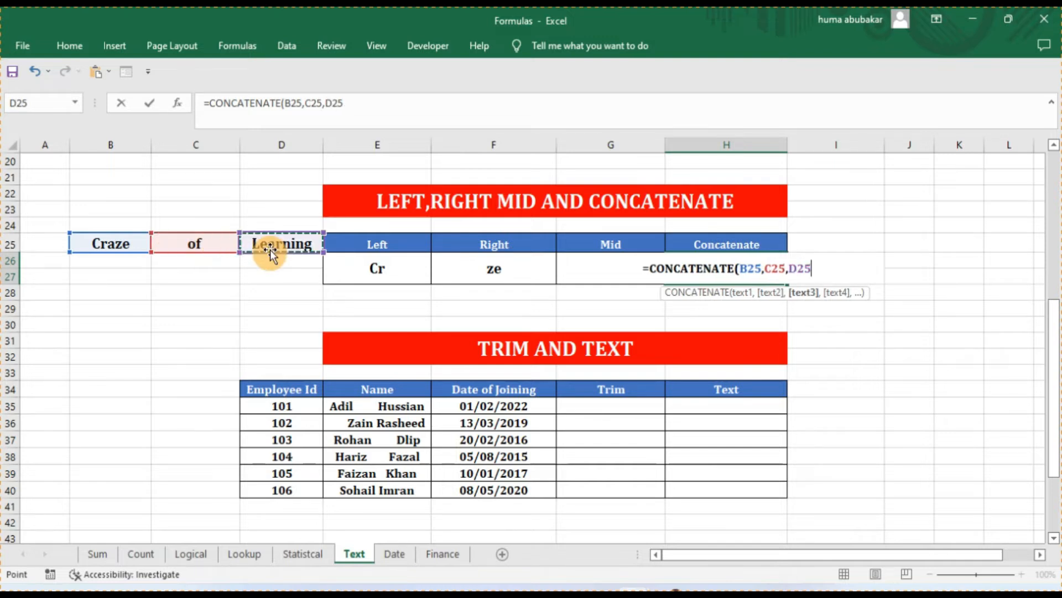
type(")")
key("Return")
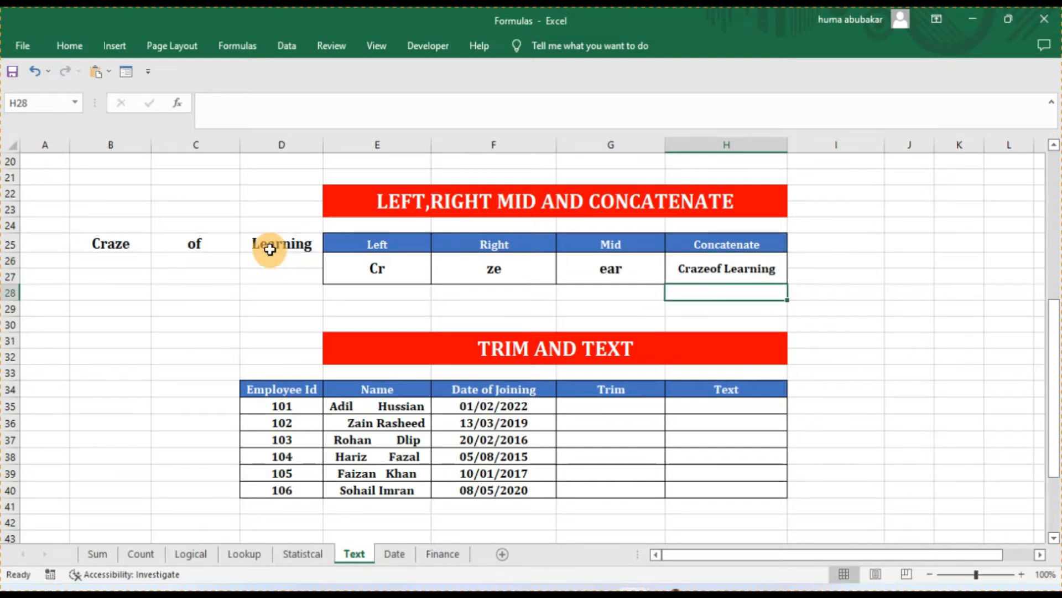
Insert a " " argument between B25 and C25 in the H26 formula, making it =CONCATENATE(B25," ",C25,D25).
left_click(1022, 574)
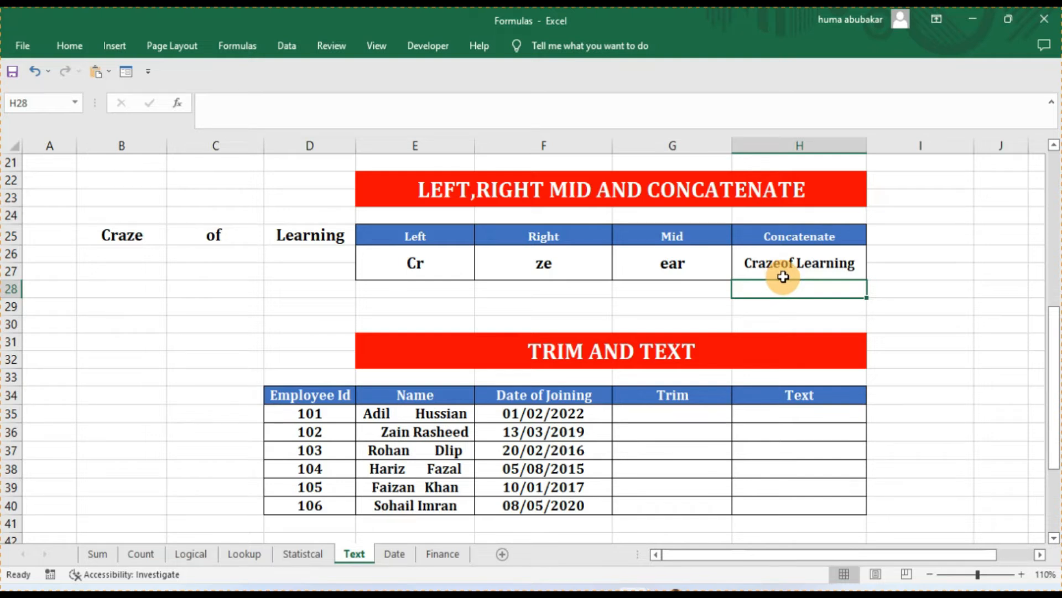
double_click(786, 262)
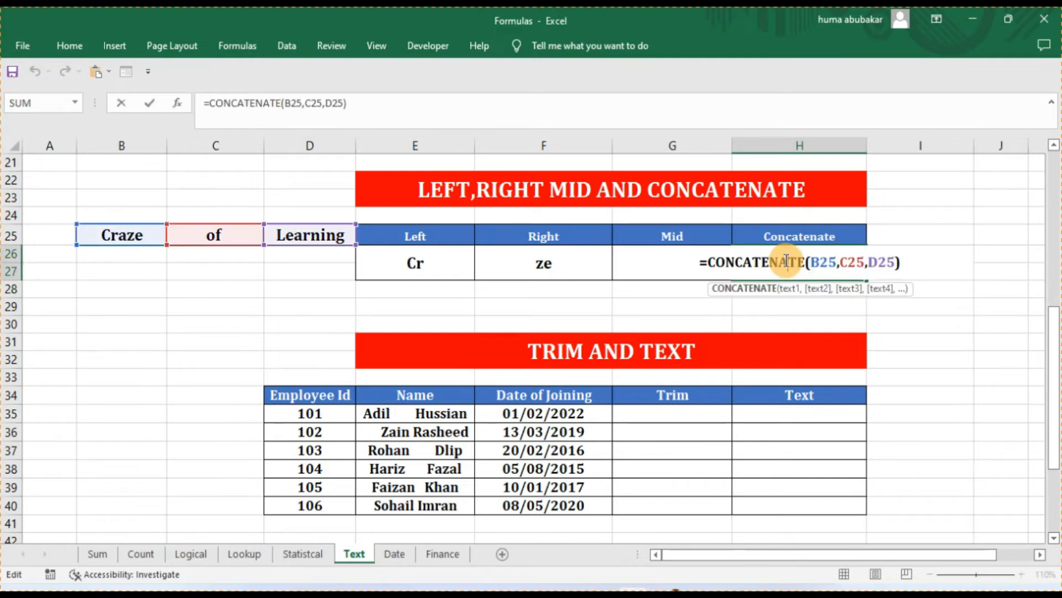
left_click(841, 263)
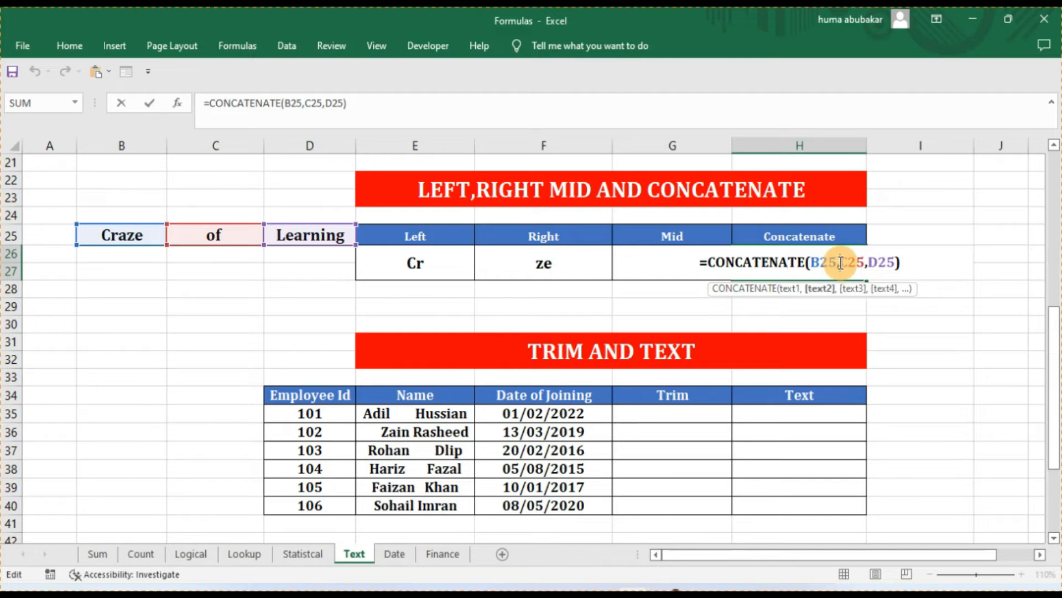
type("\" ")
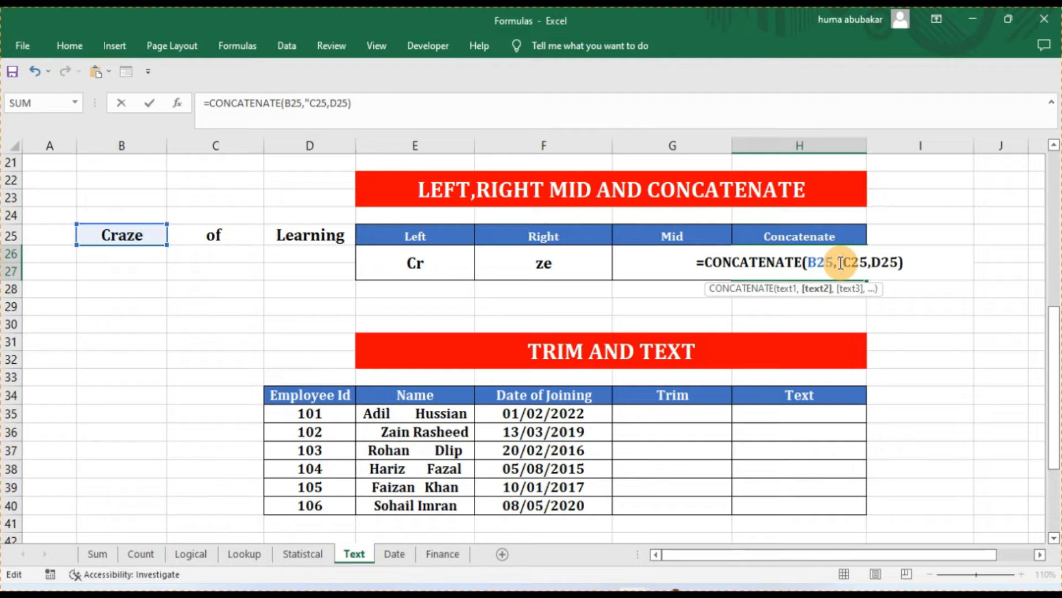
type("\"")
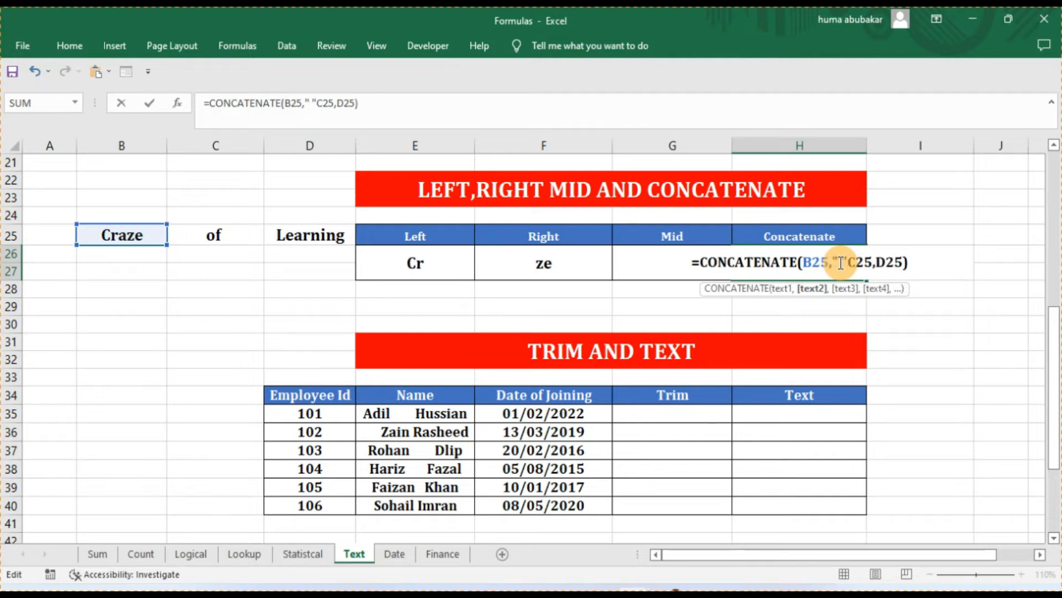
type(",")
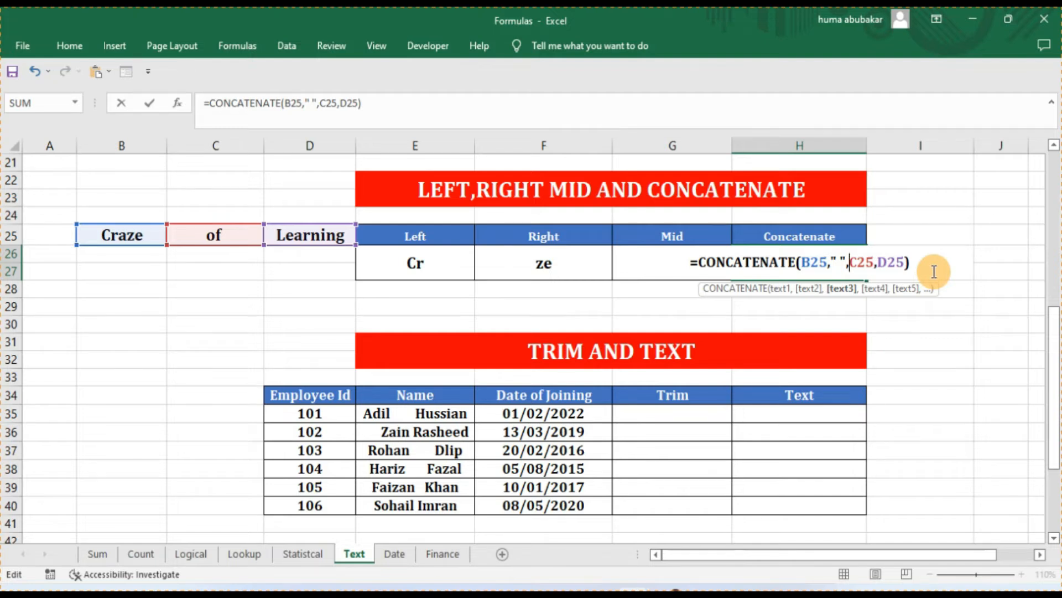
key("Return")
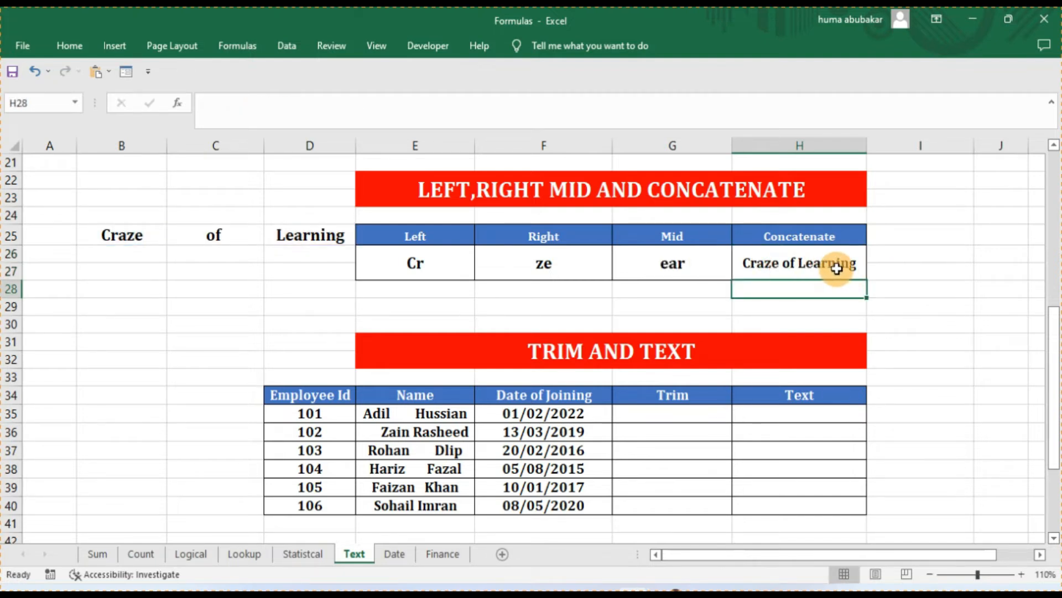
Enter =TRIM(E35) in cell G35 of the Trim column and fill it down to G40.
left_click(731, 361)
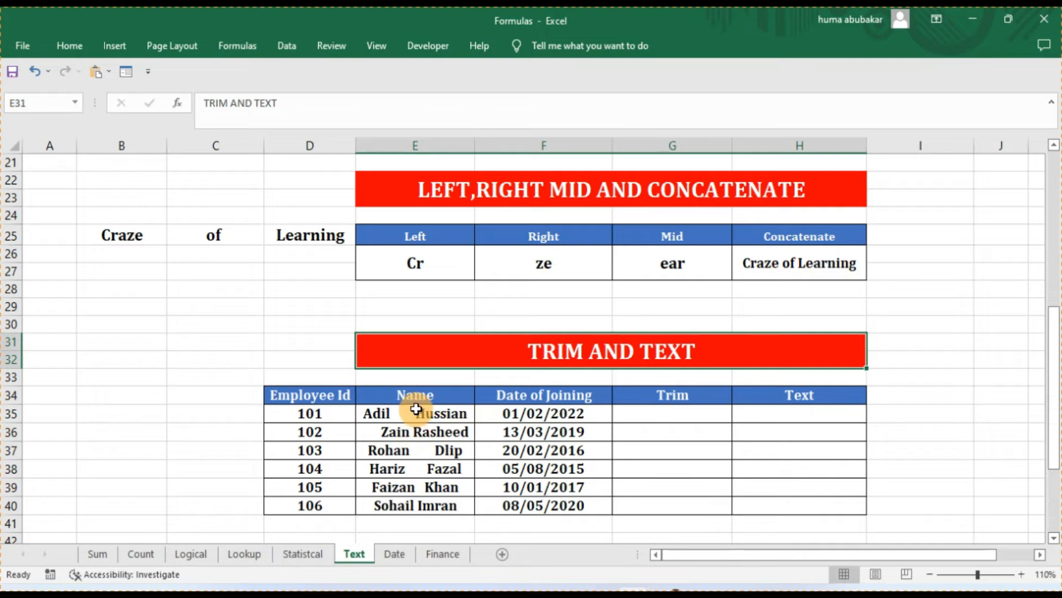
left_click(419, 465)
left_click(423, 447)
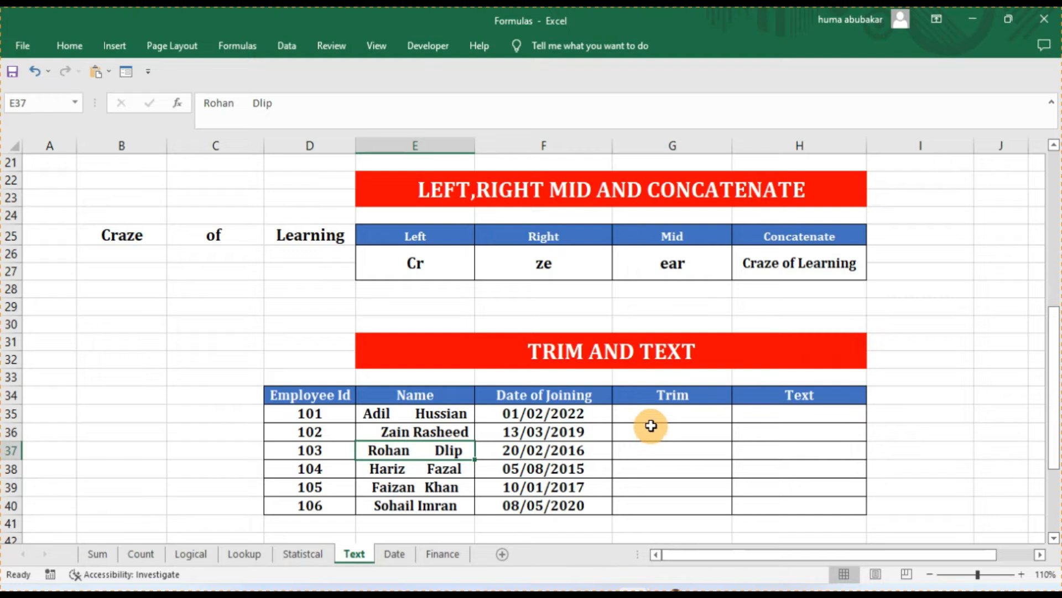
left_click(652, 419)
type("=tri")
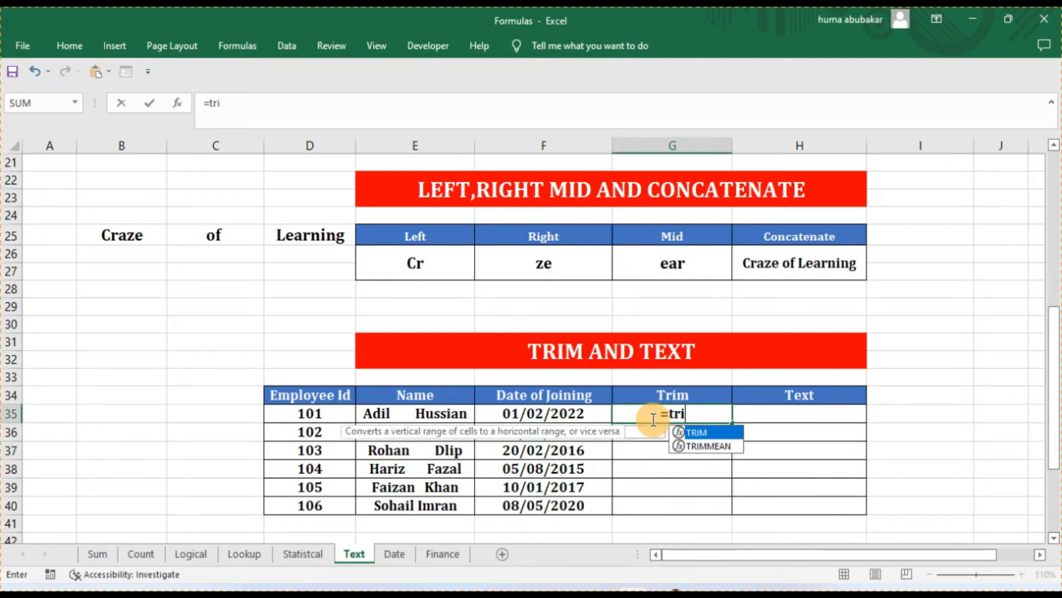
type("m(")
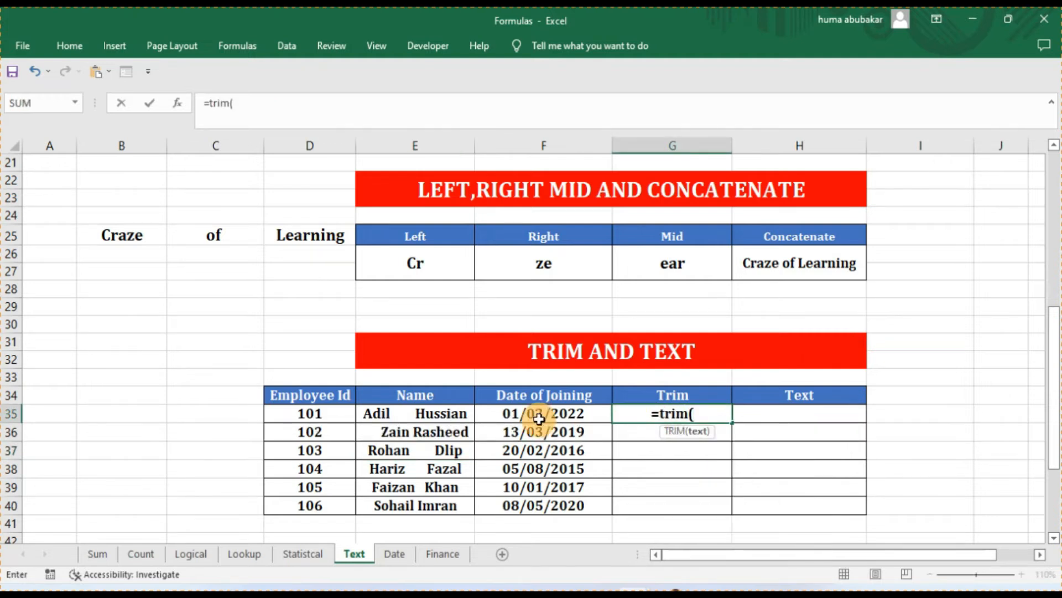
left_click(451, 417)
type(")")
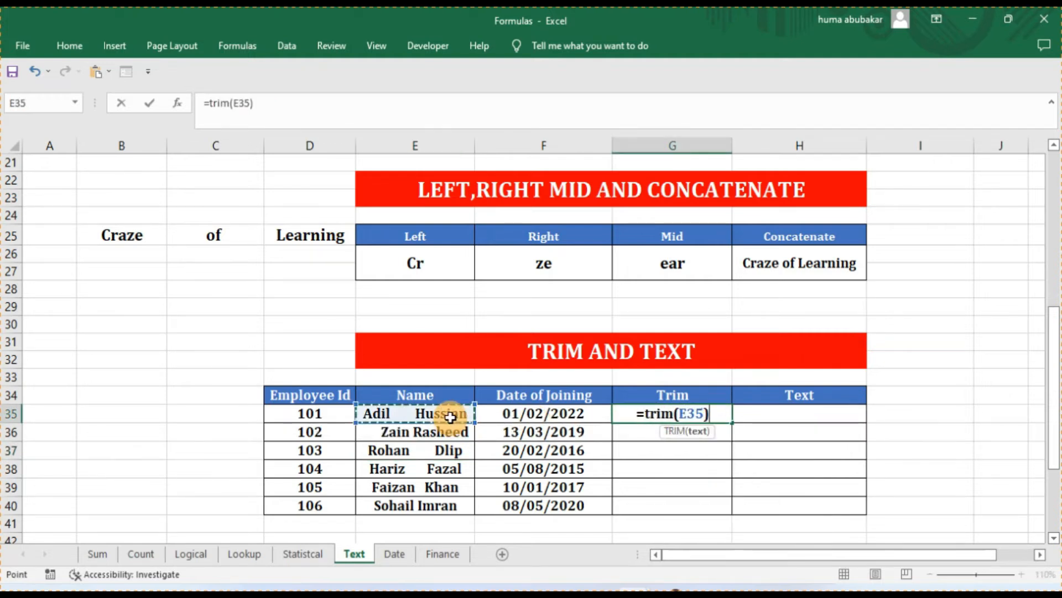
key("Return")
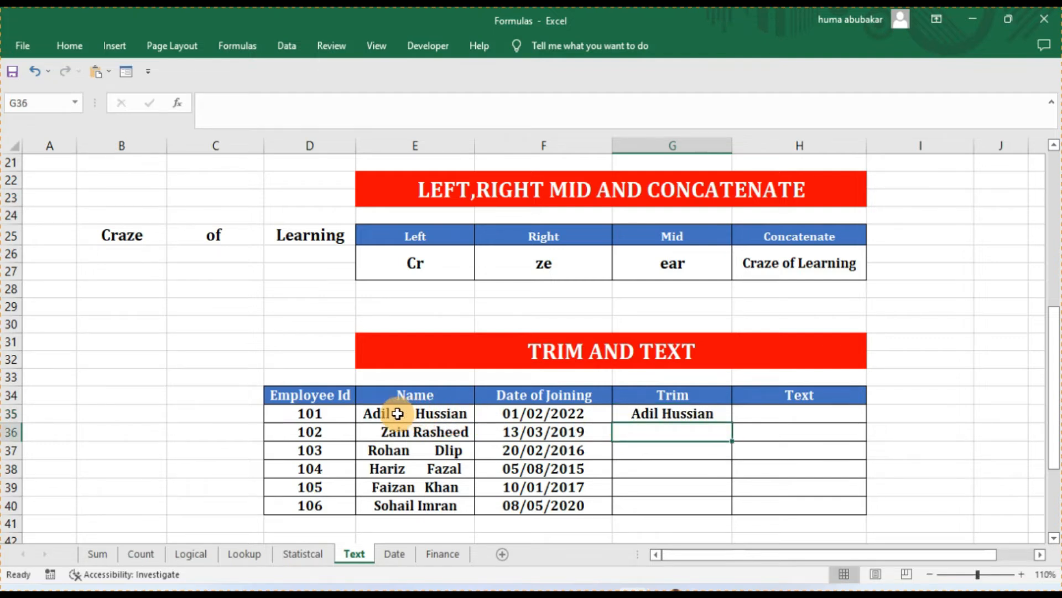
left_click(725, 409)
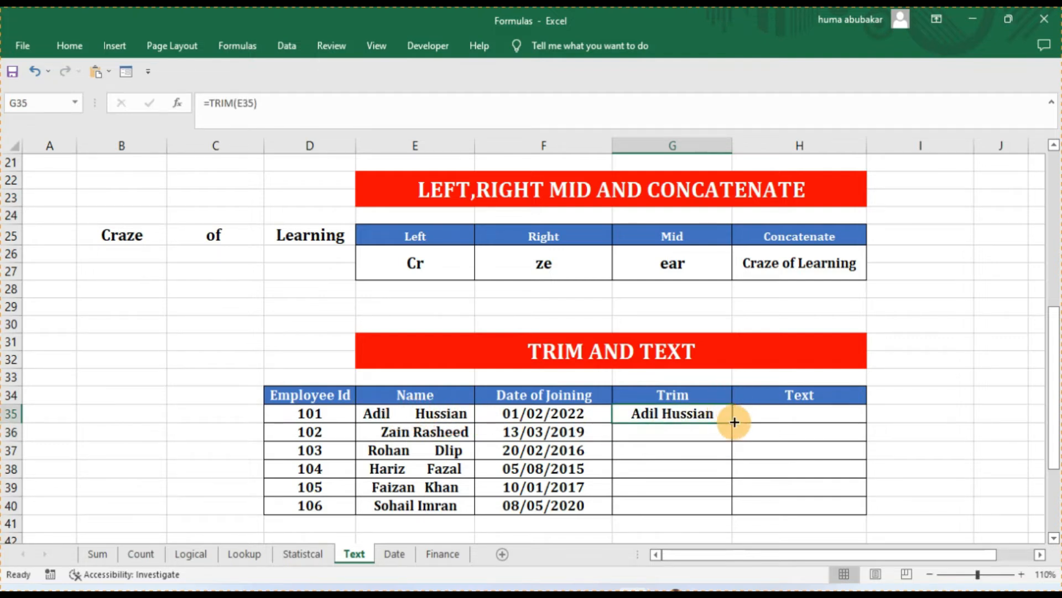
double_click(732, 424)
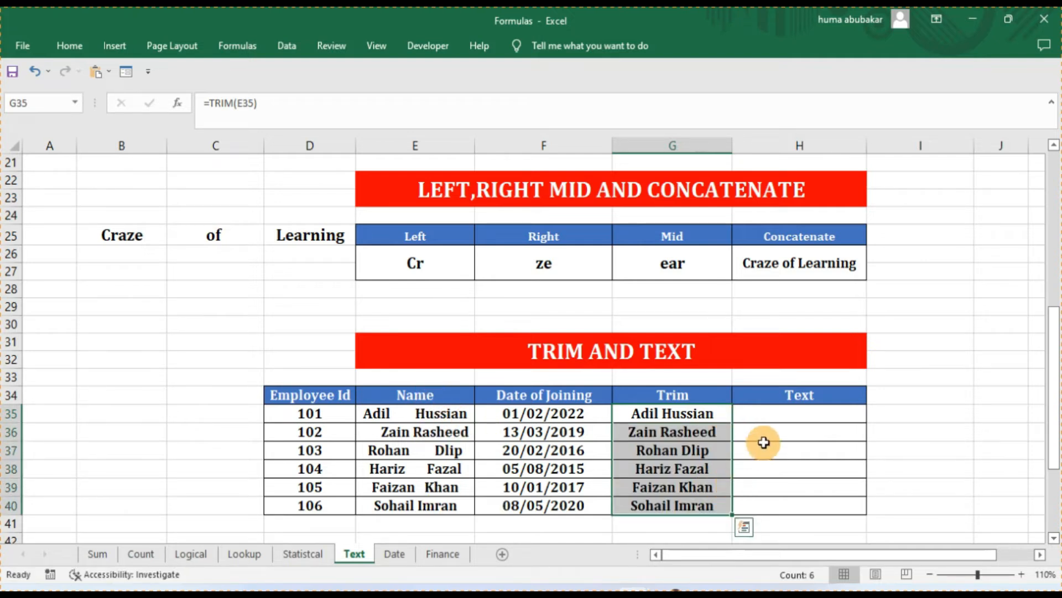
Try =CONCATENATE(G35," ",F35) in Text cell H35 to join the trimmed name and joining date, and clear the cell again.
left_click(775, 411)
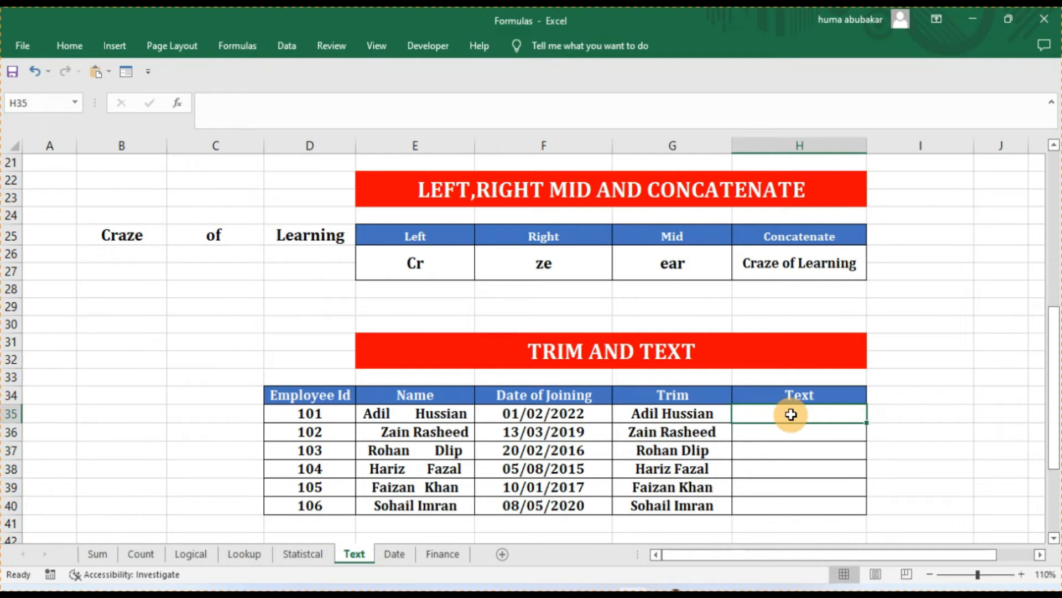
type("=con")
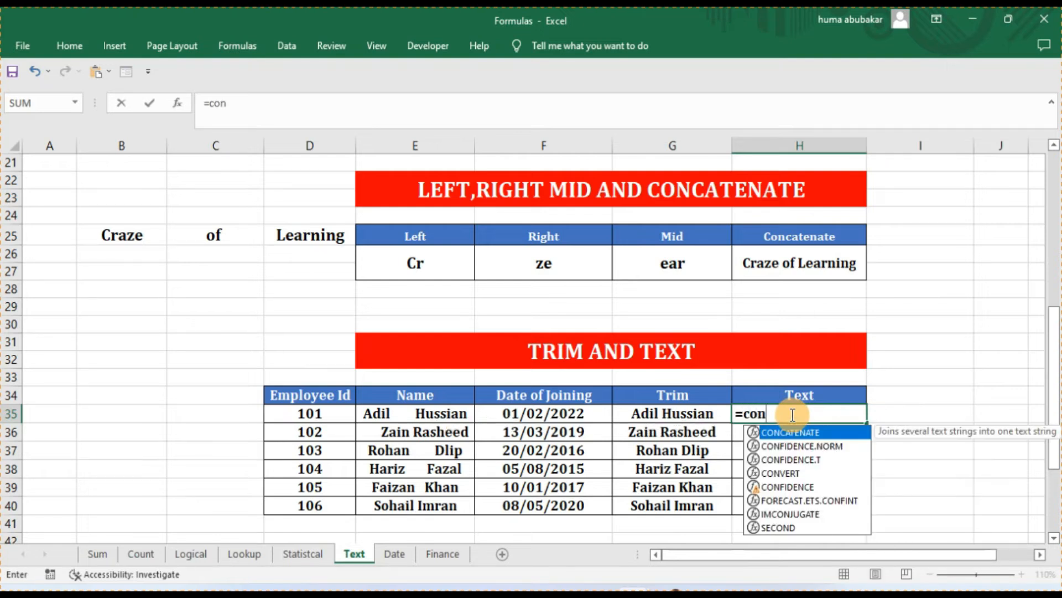
key("Tab")
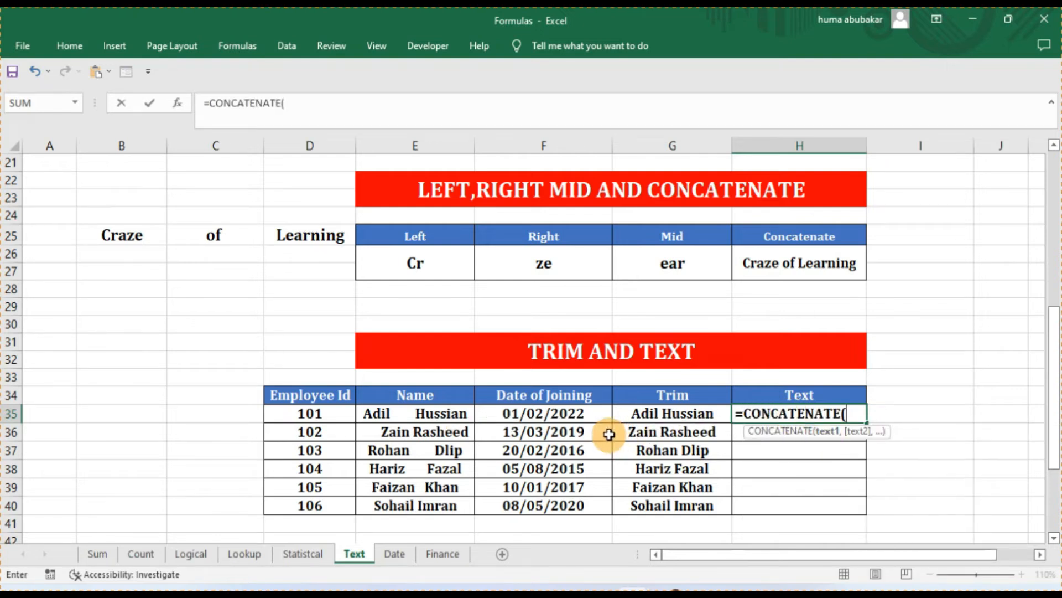
left_click(659, 414)
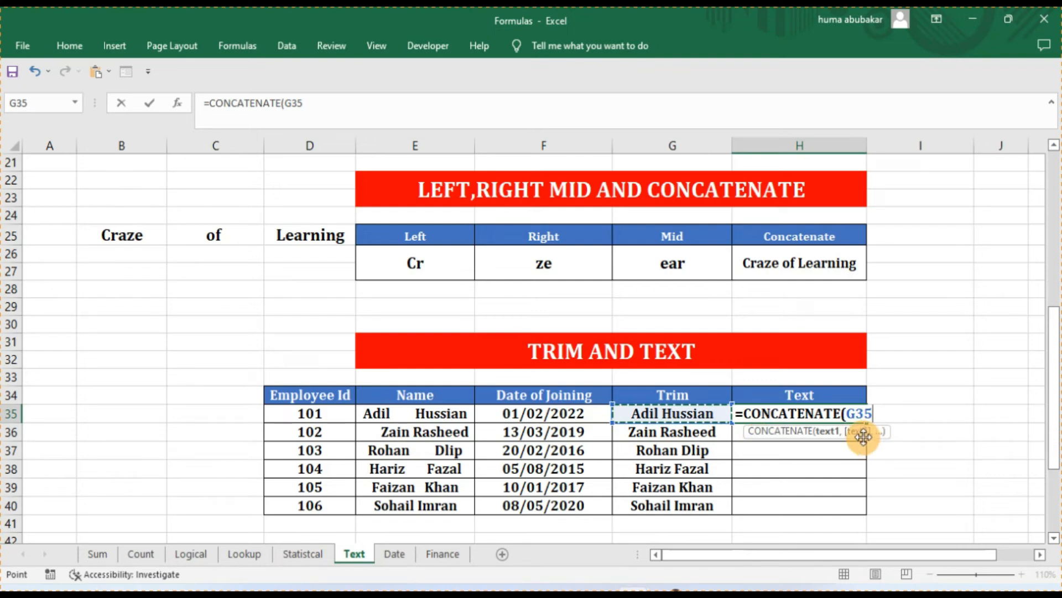
type(",")
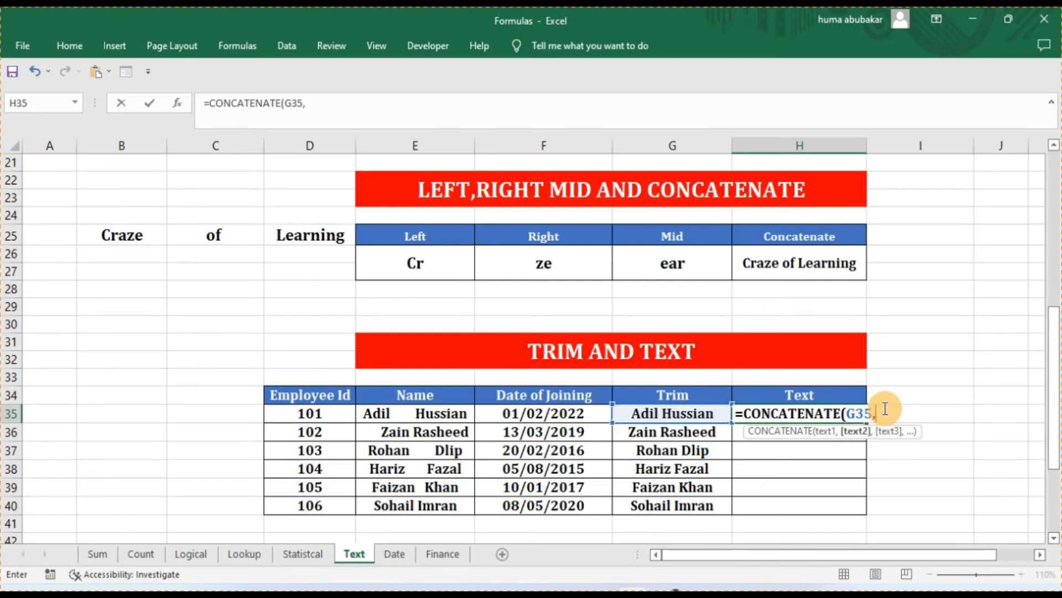
type("\" \",")
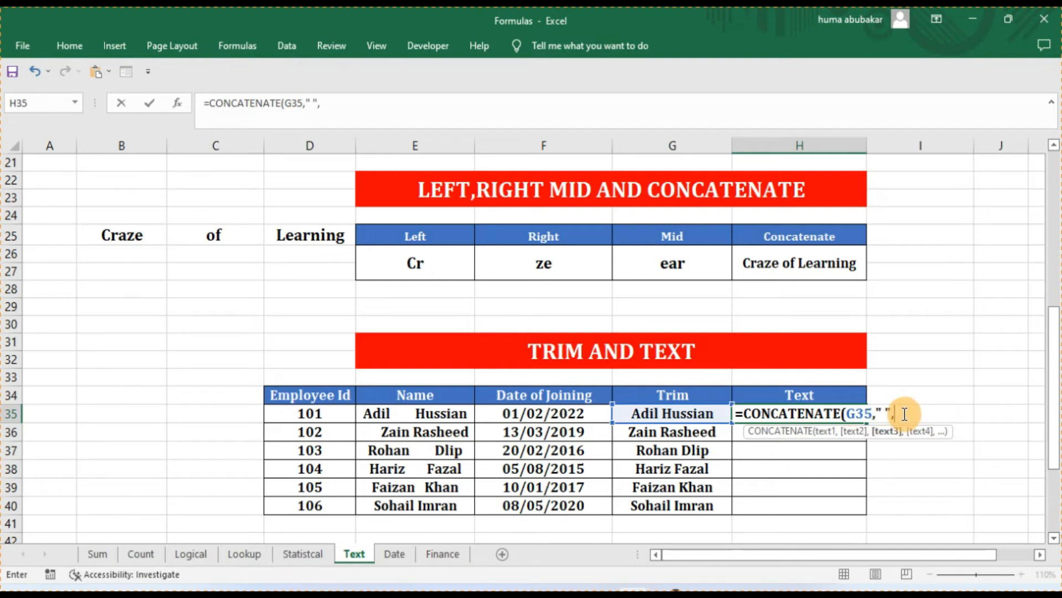
left_click(583, 419)
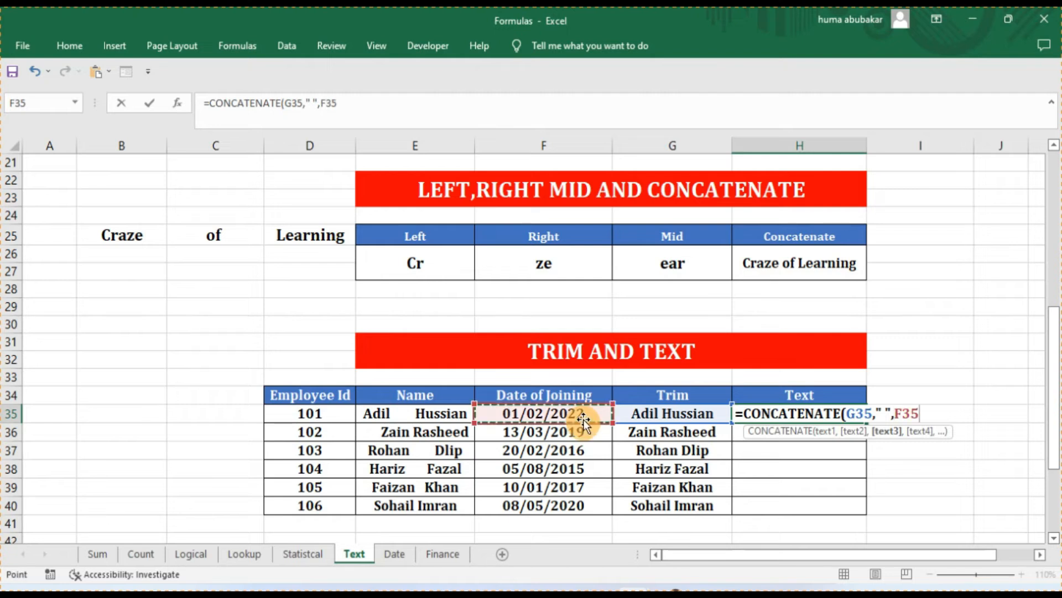
type(")")
key("Return")
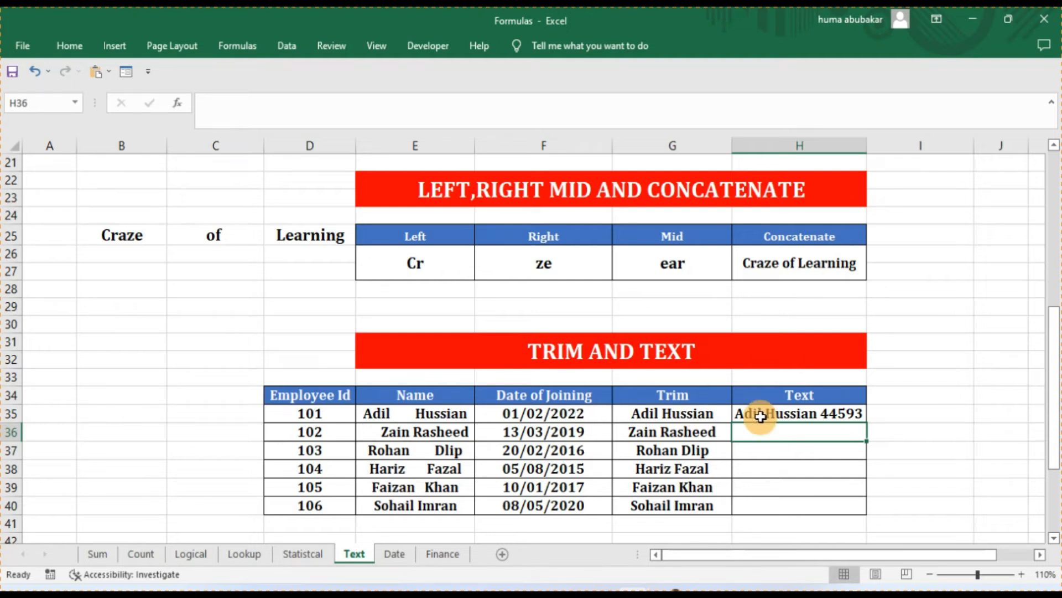
left_click(842, 414)
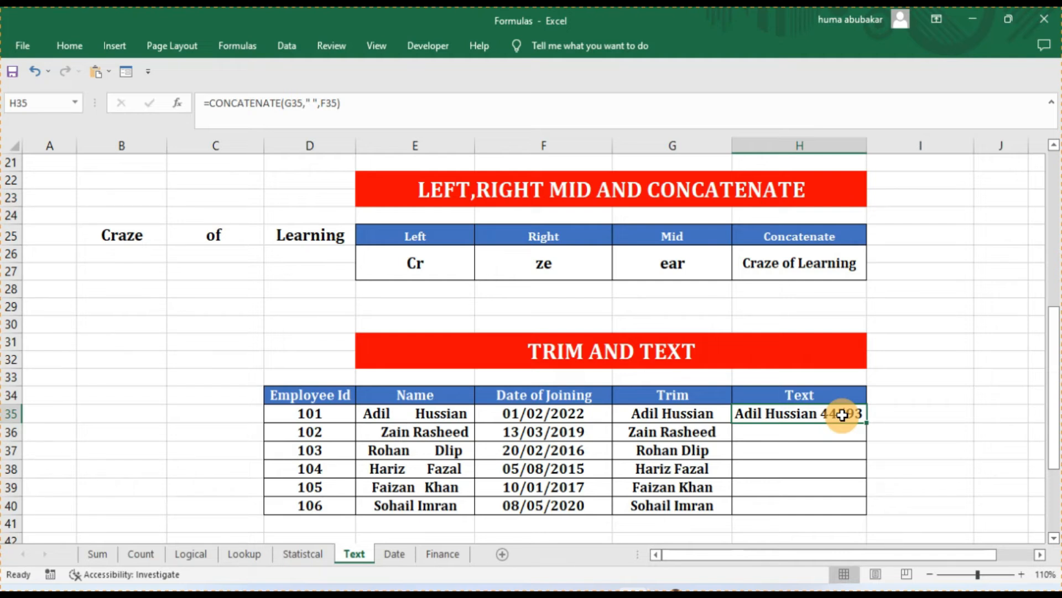
key("Delete")
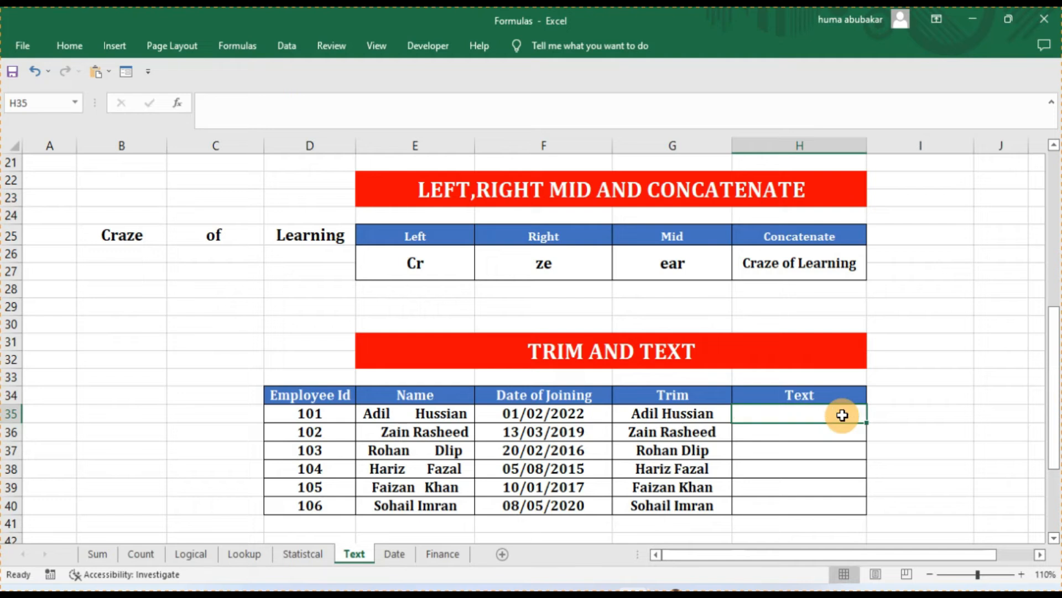
Start a CONCATENATE formula in H35 with the trimmed name G35 and a " " separator as its first two arguments.
type("=con")
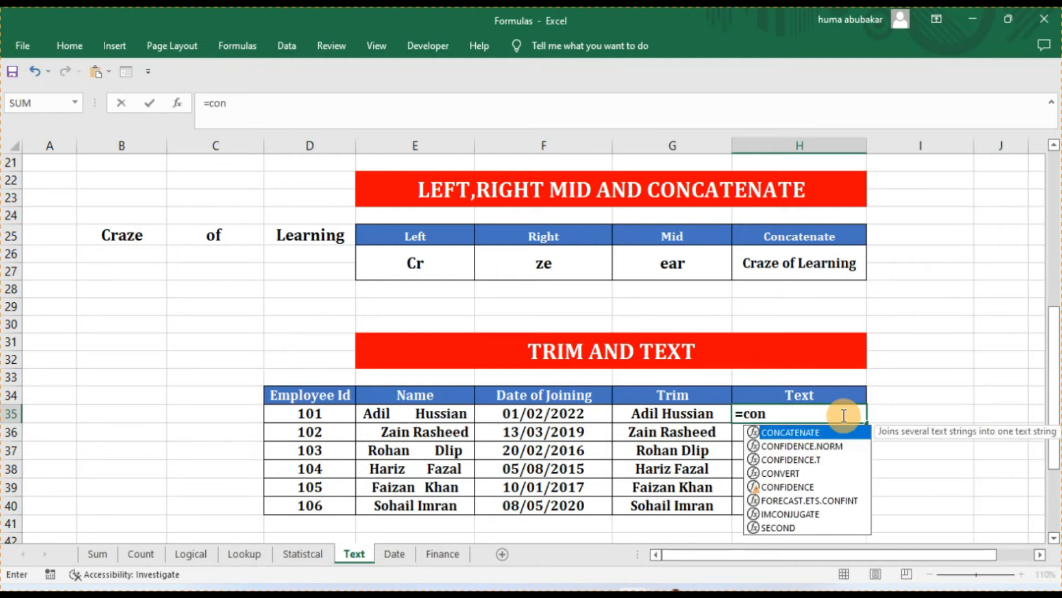
key("Tab")
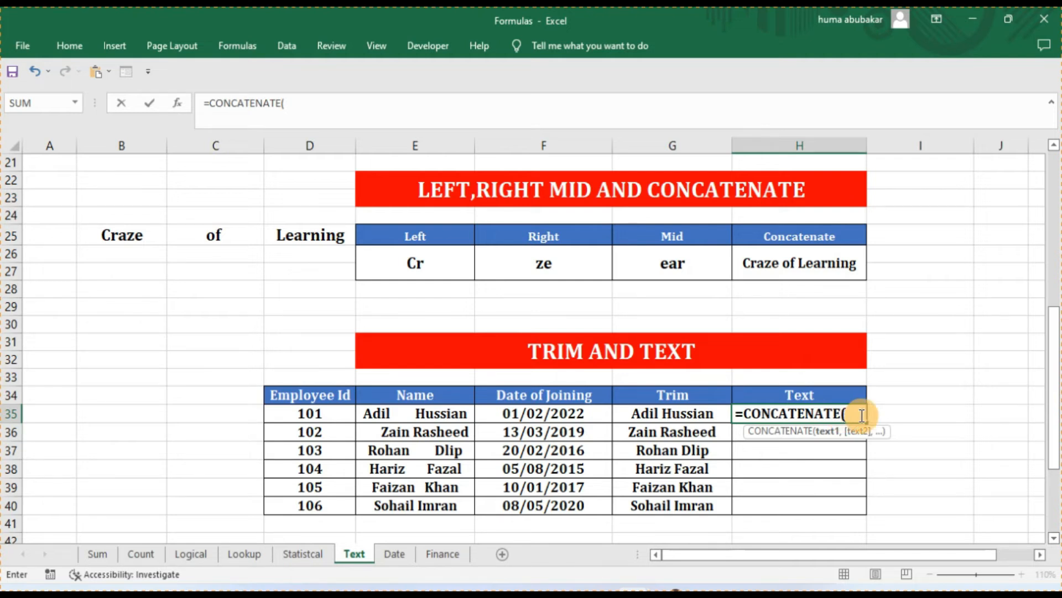
left_click(688, 415)
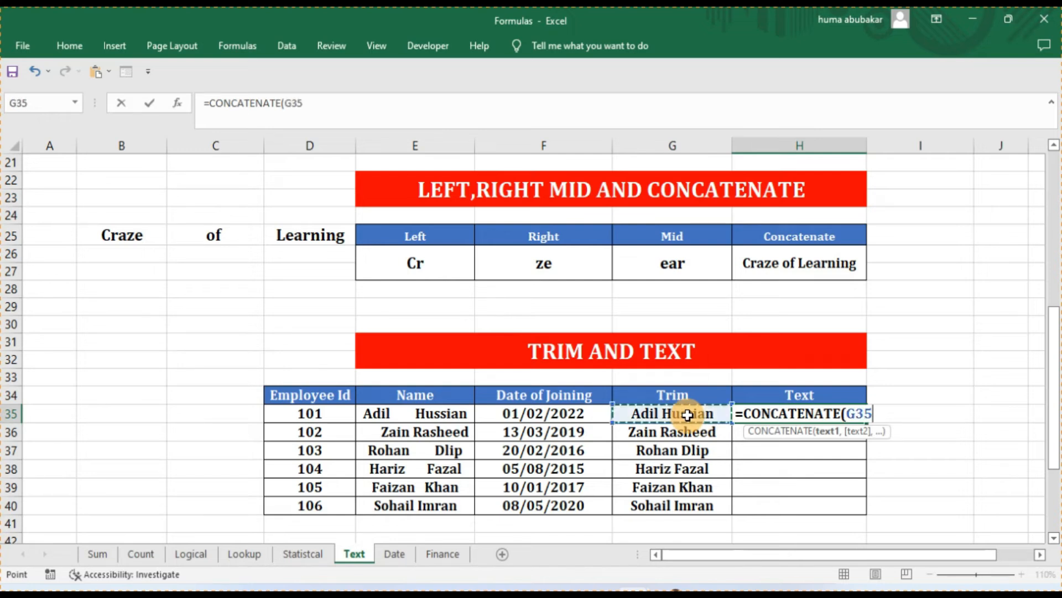
key("BackSpace")
key("BackSpace")
key("BackSpace")
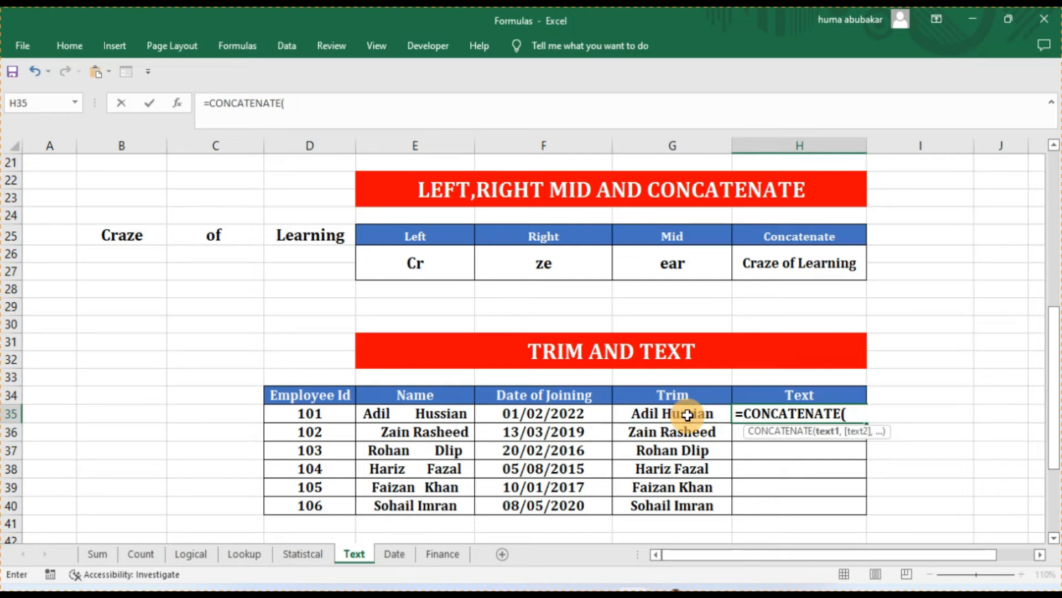
left_click(688, 415)
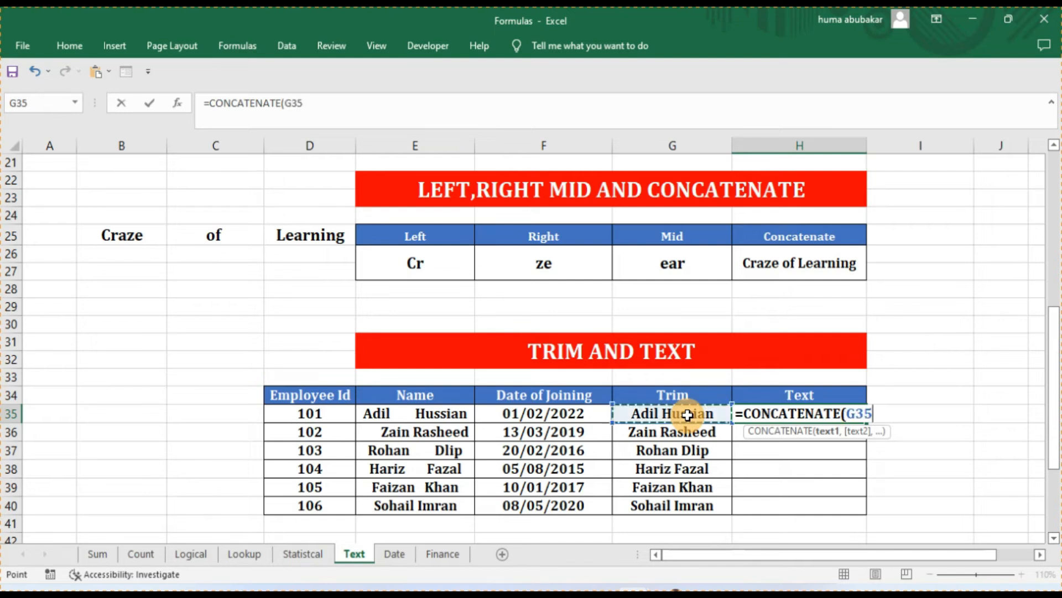
type(",")
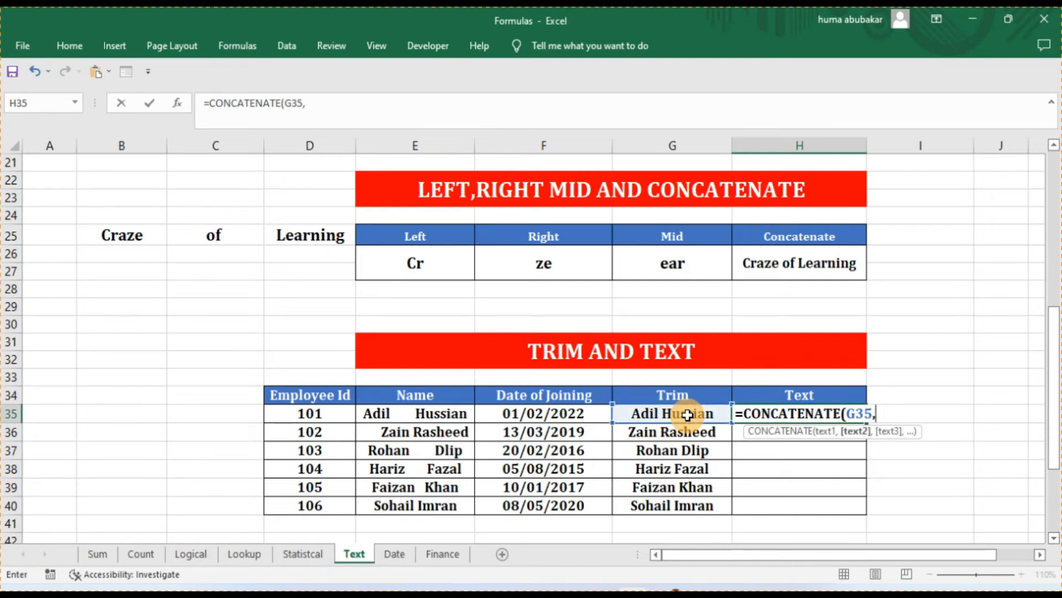
type("\"")
type(" i")
key("BackSpace")
type("\",")
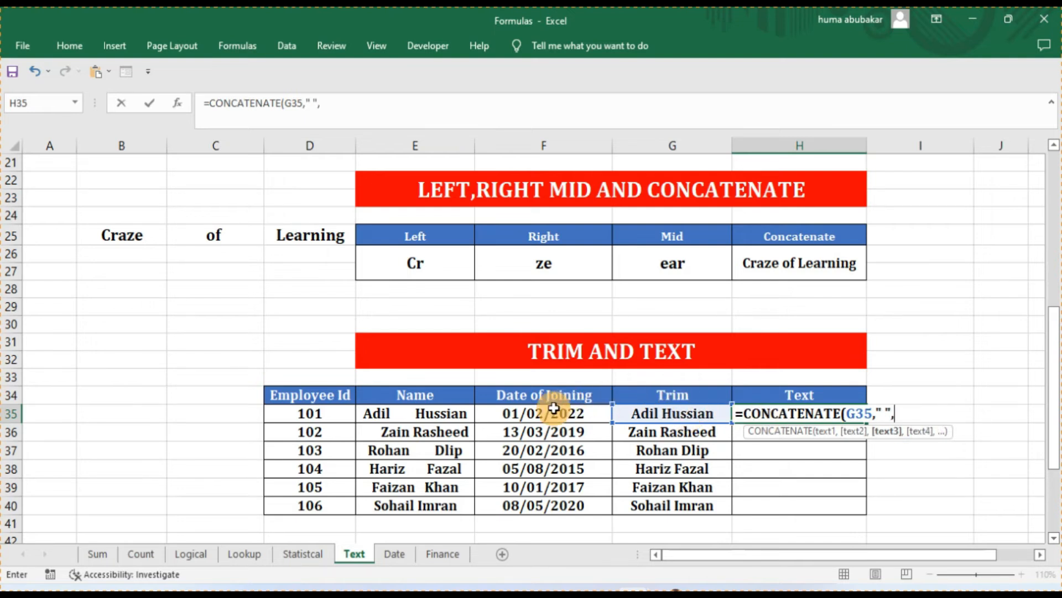
Complete the H35 formula with a nested TEXT(F35,"dd/mm/yyyy") so the joining date is joined as formatted text.
type("tex")
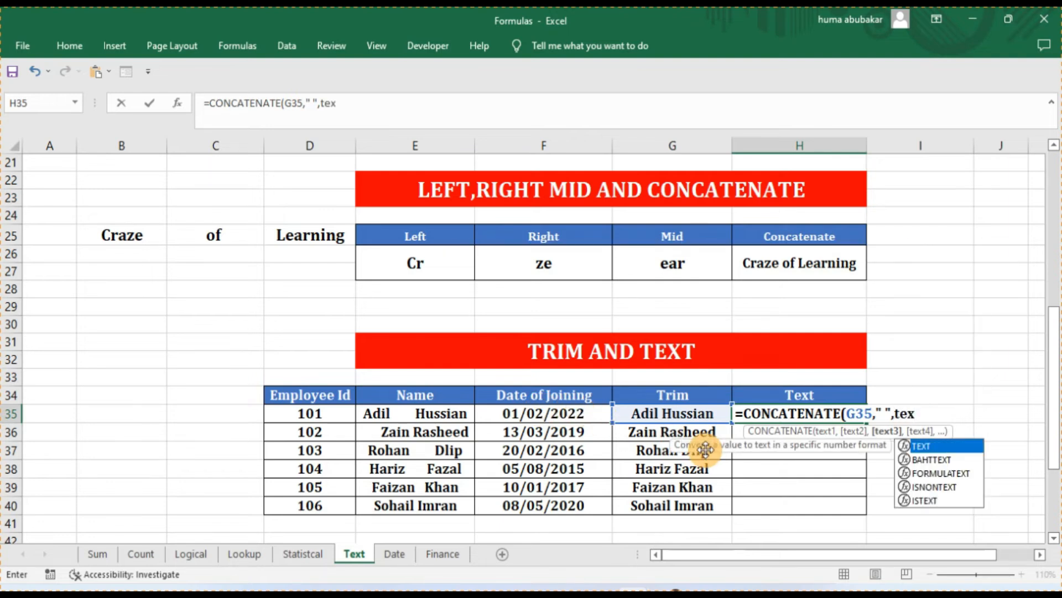
key("Tab")
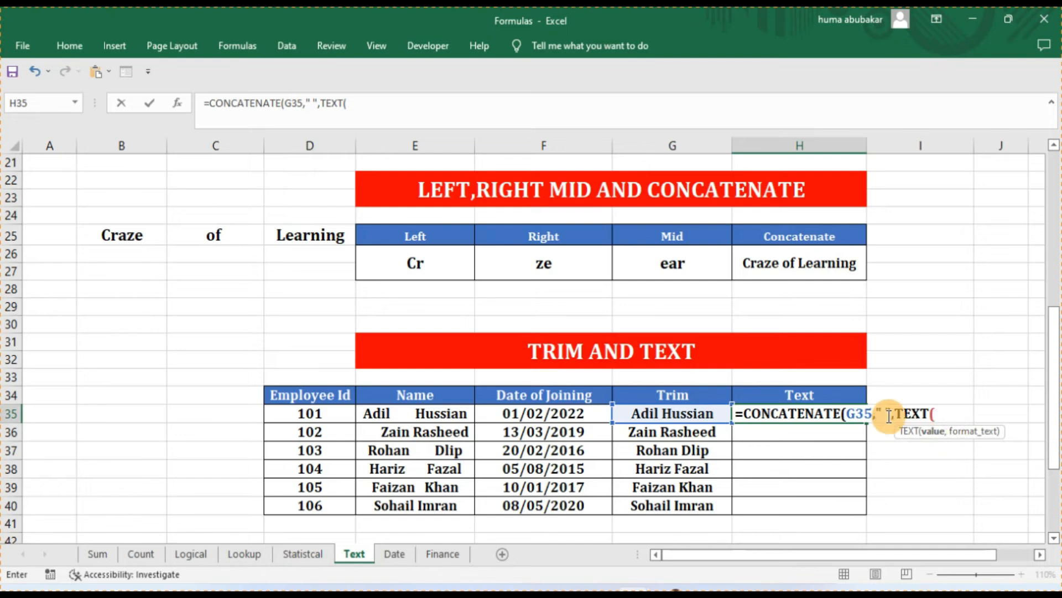
left_click(569, 413)
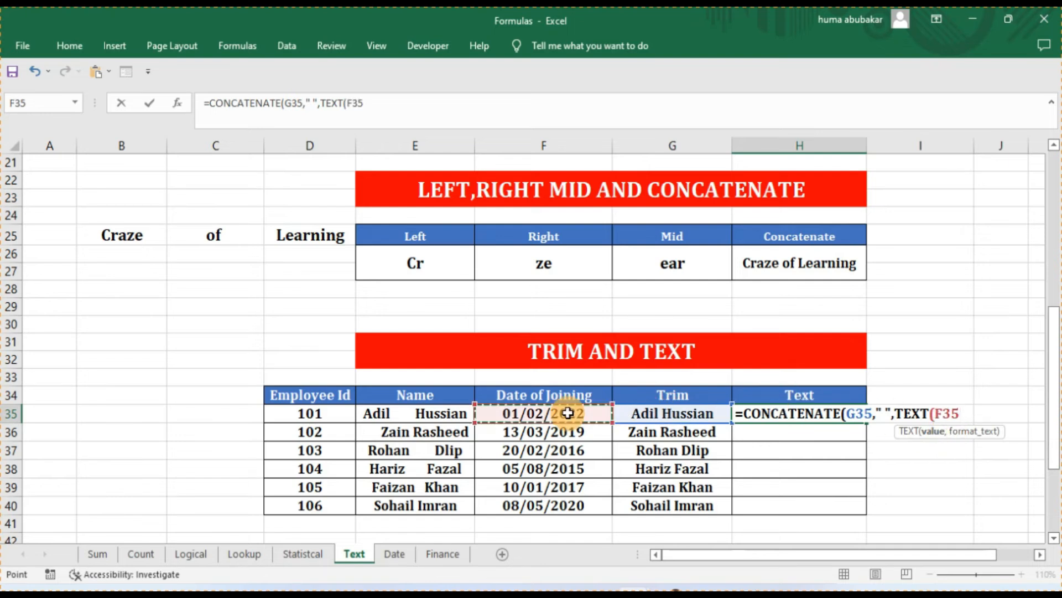
type(",")
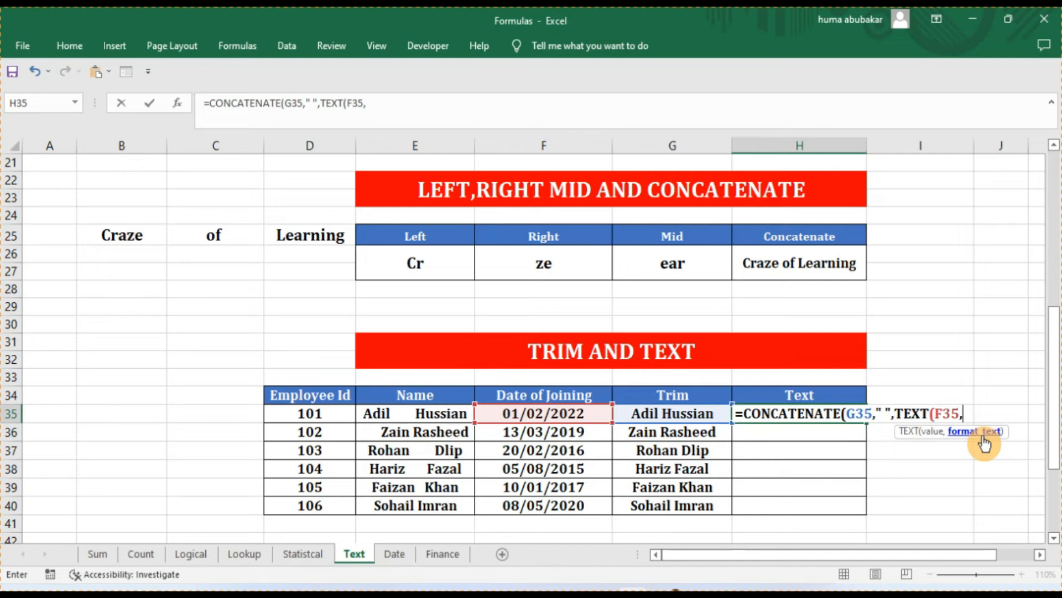
type("\"dd/")
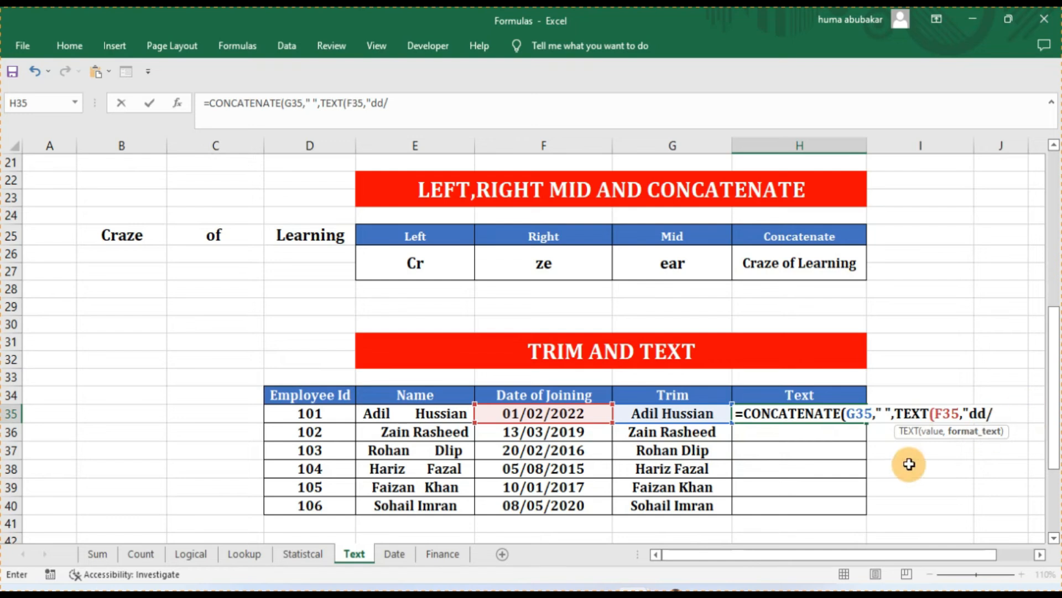
left_click_drag(910, 557, 938, 556)
type("m")
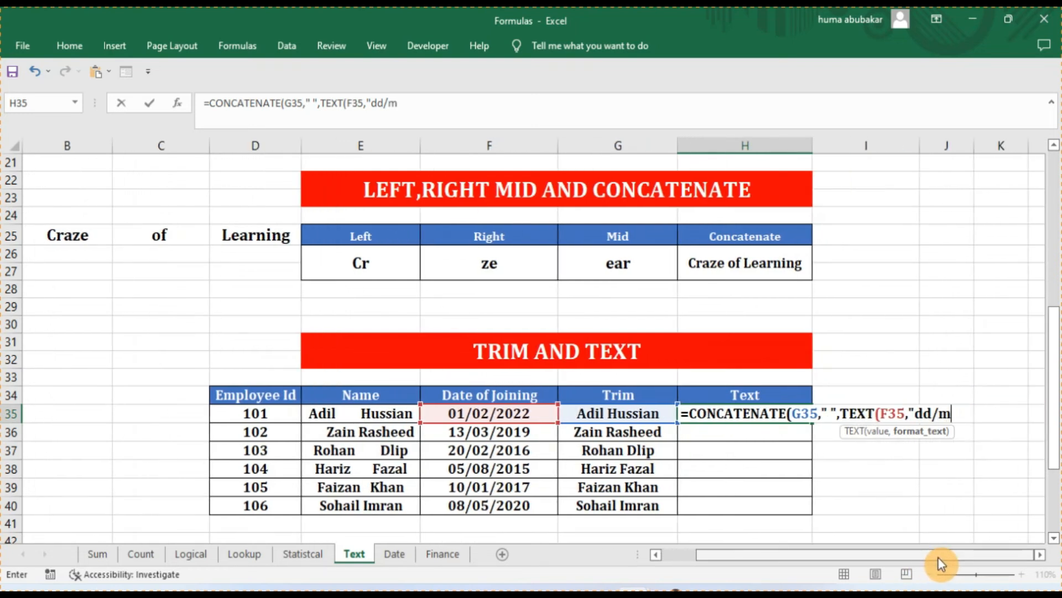
type("m/yyyy")
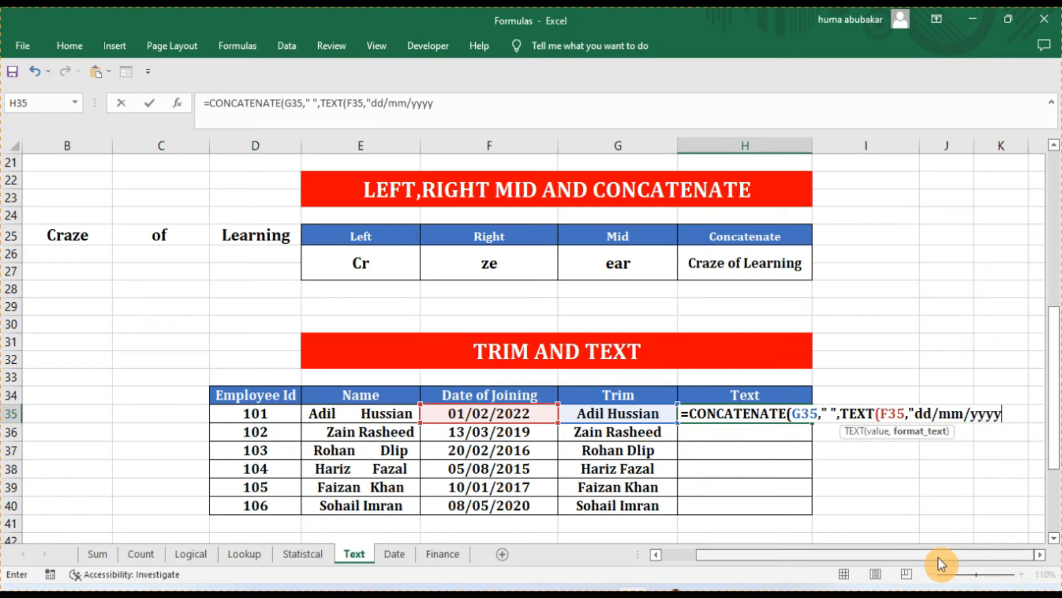
type("\"")
type(")")
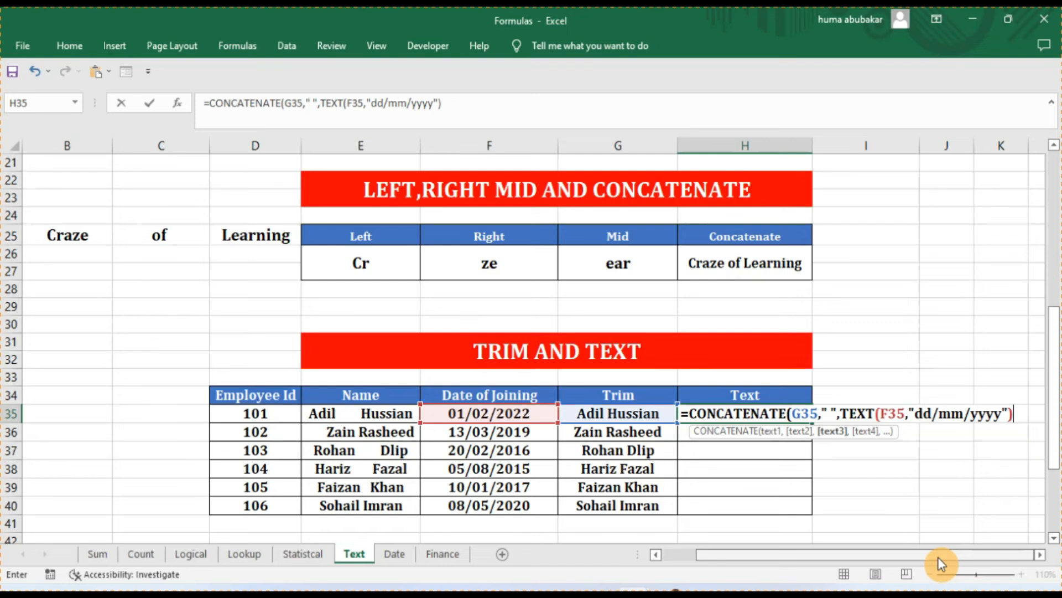
type(")")
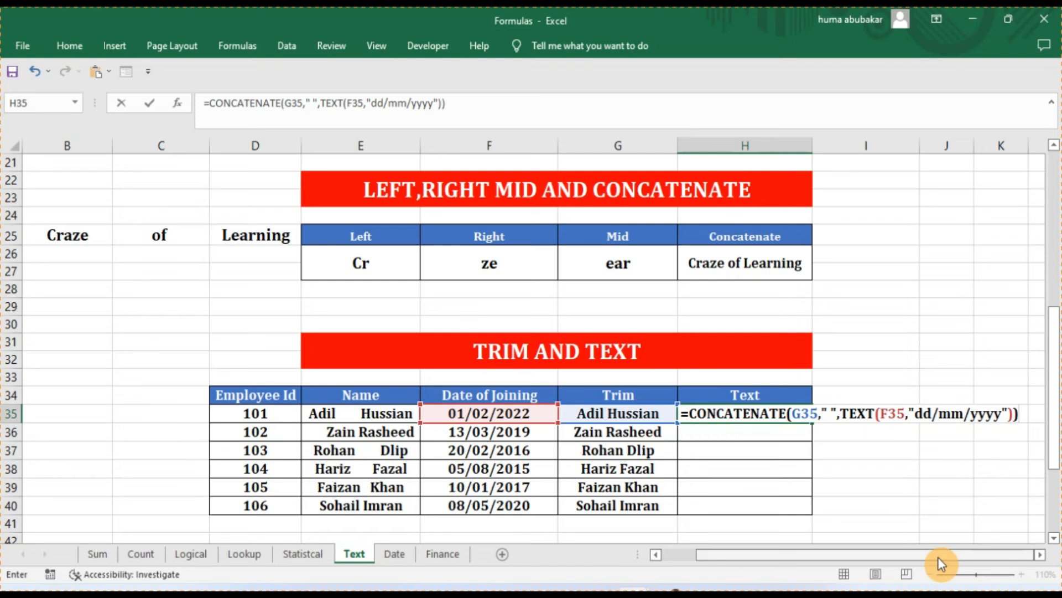
key("Return")
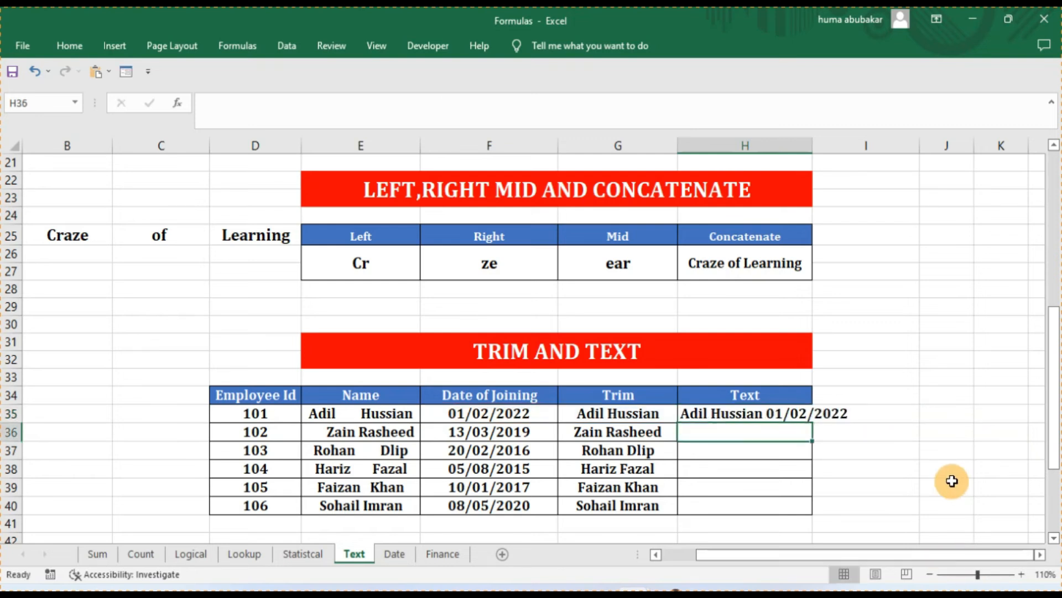
Autofit the width of column H to its contents.
left_click(821, 413)
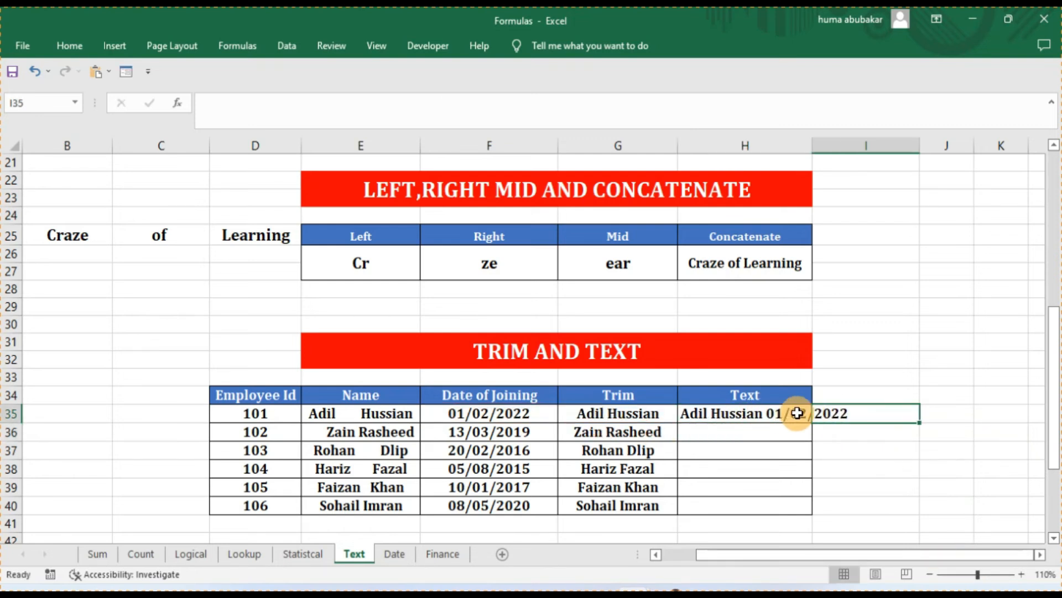
double_click(810, 144)
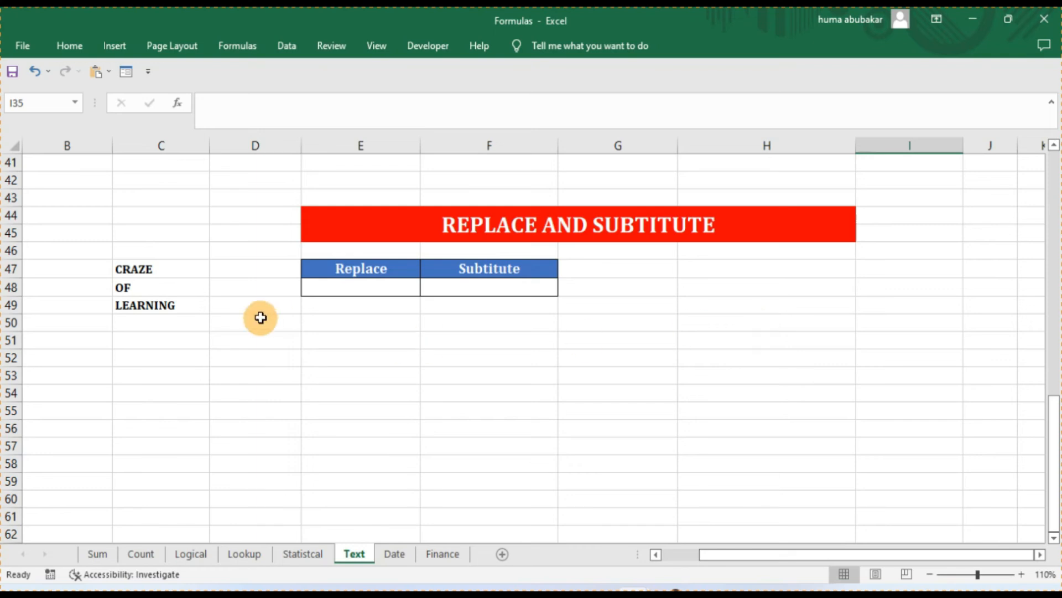
Start a REPLACE formula in E48 under the Replace heading with C49 (LEARNING) as its old text.
left_click(184, 272)
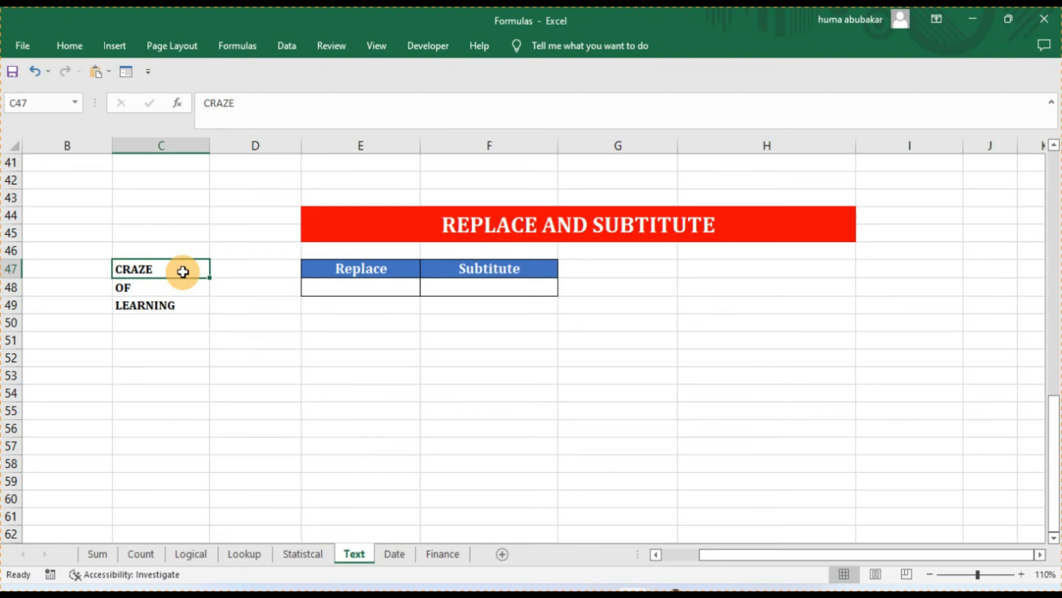
left_click(341, 286)
type("=")
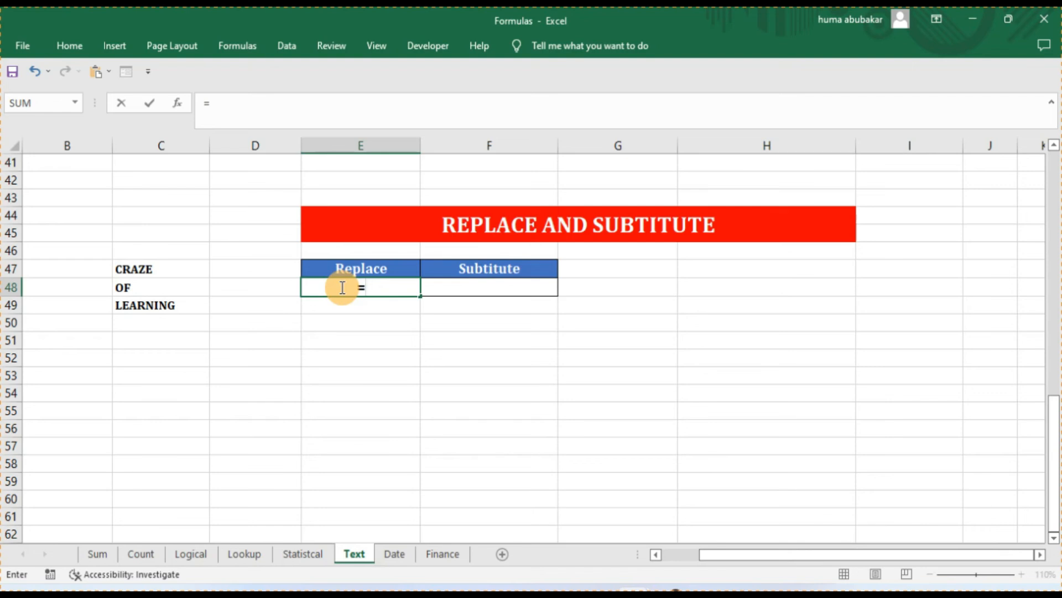
type("re")
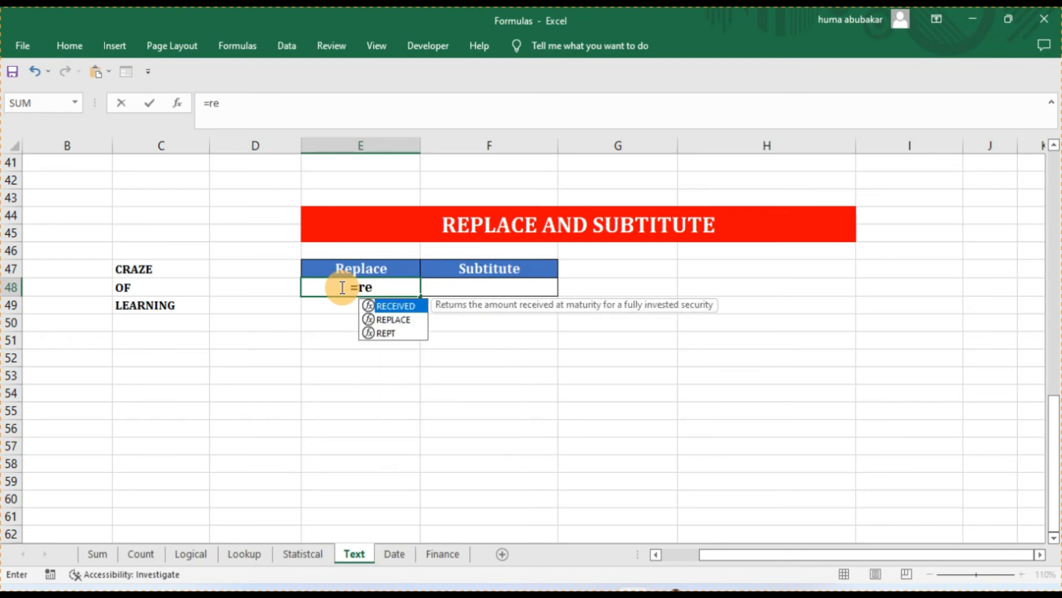
key("Down")
key("Tab")
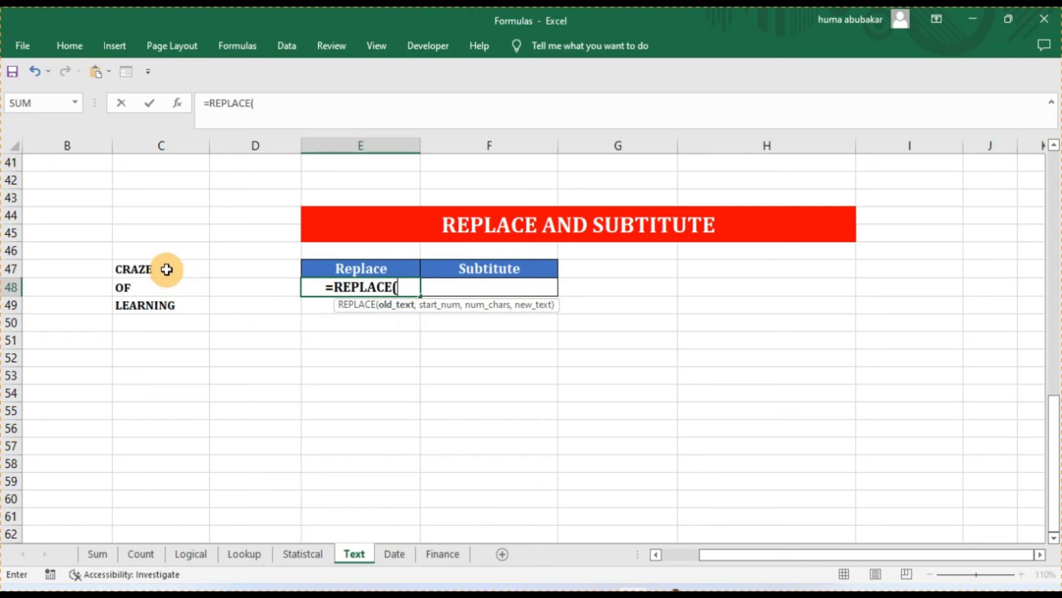
left_click(173, 302)
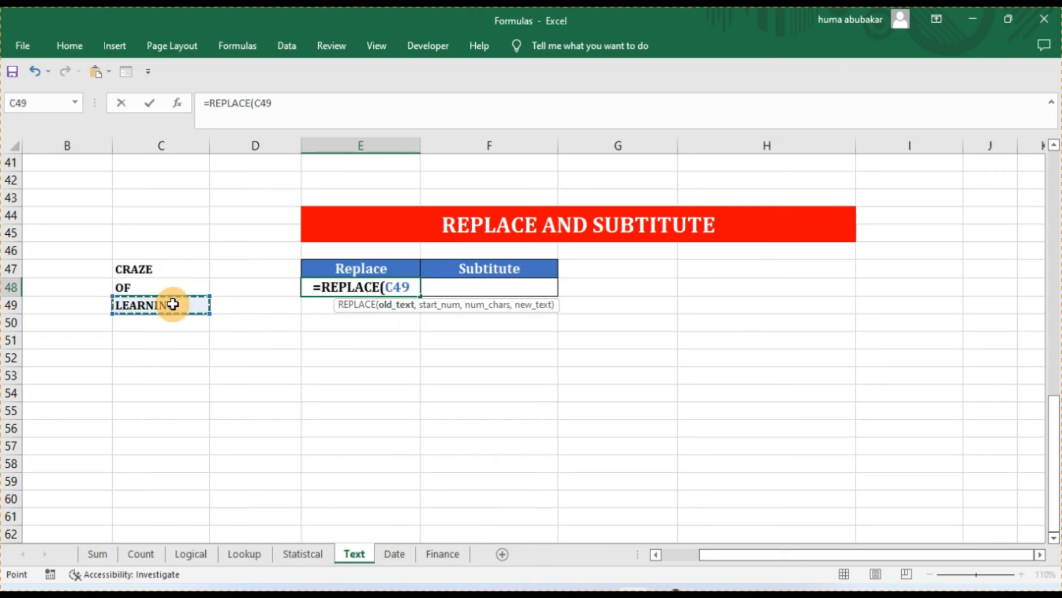
type(",")
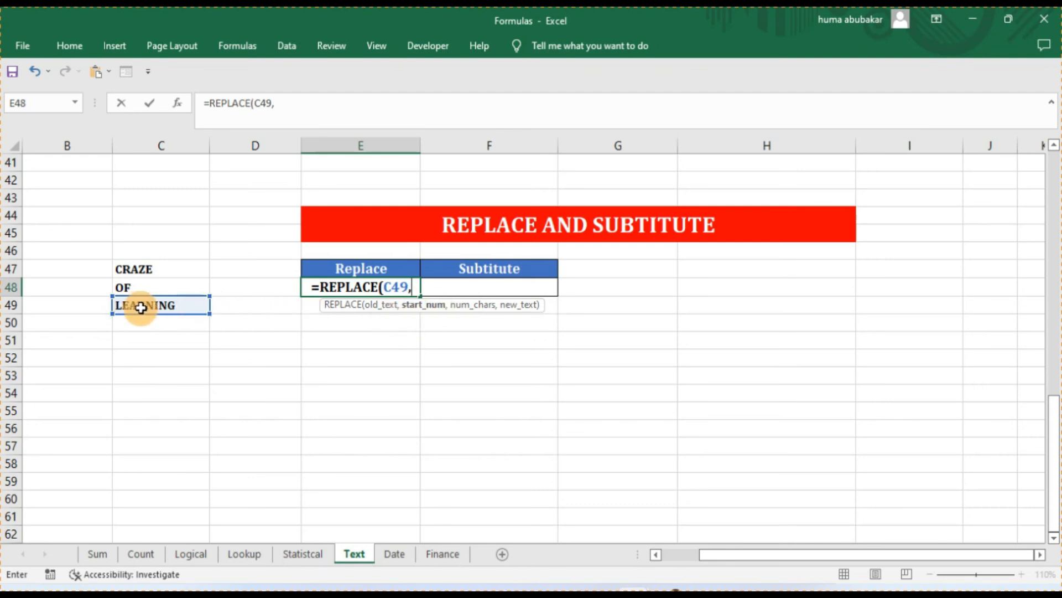
Complete the E48 REPLACE formula with start position 2, 3 characters to replace and "aaa" as the new text.
type("2")
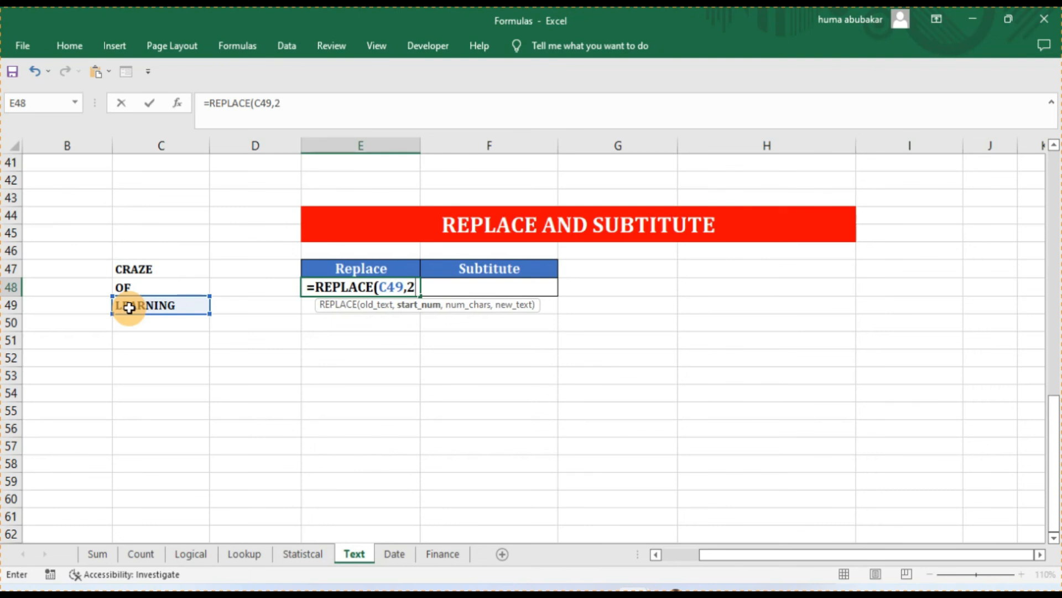
type(",")
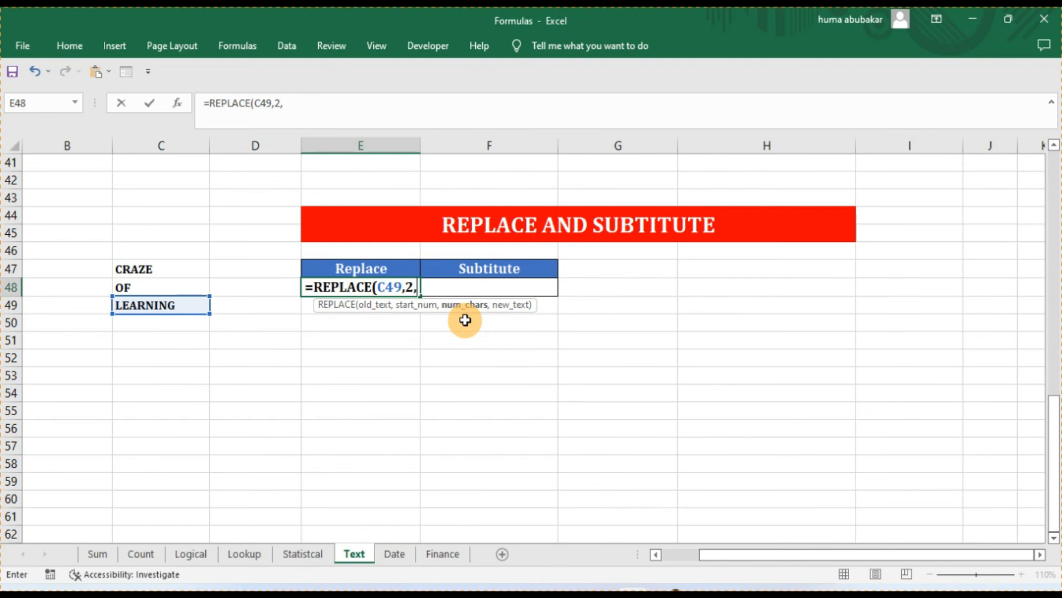
type("3")
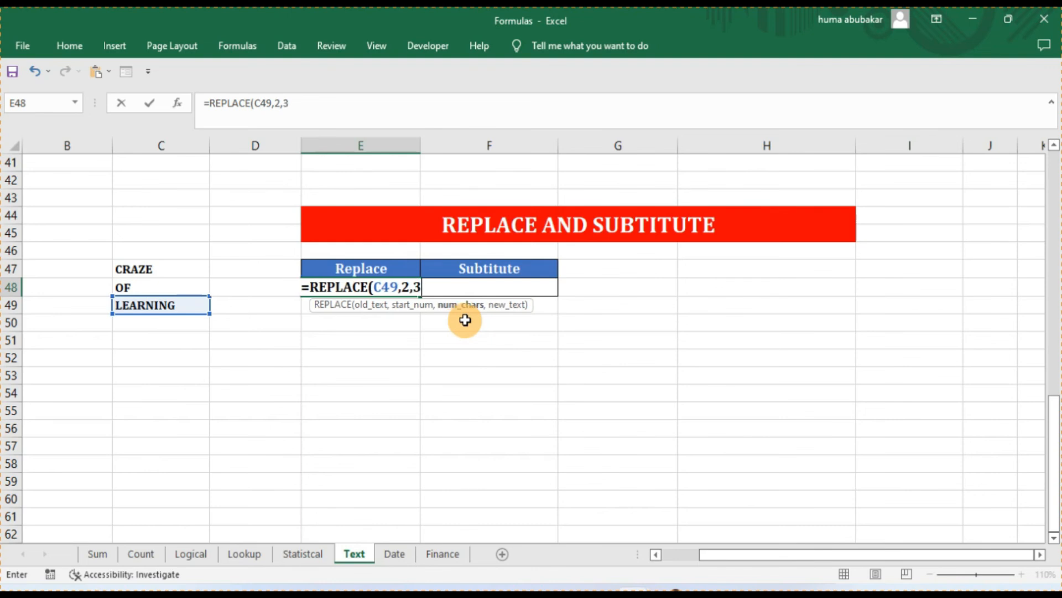
type(",")
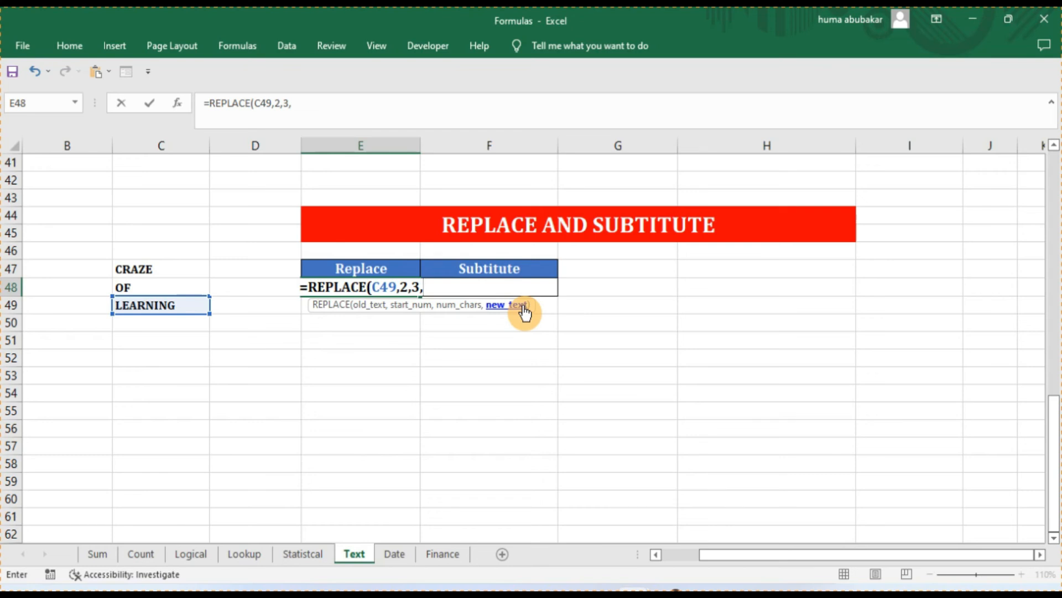
type("\"")
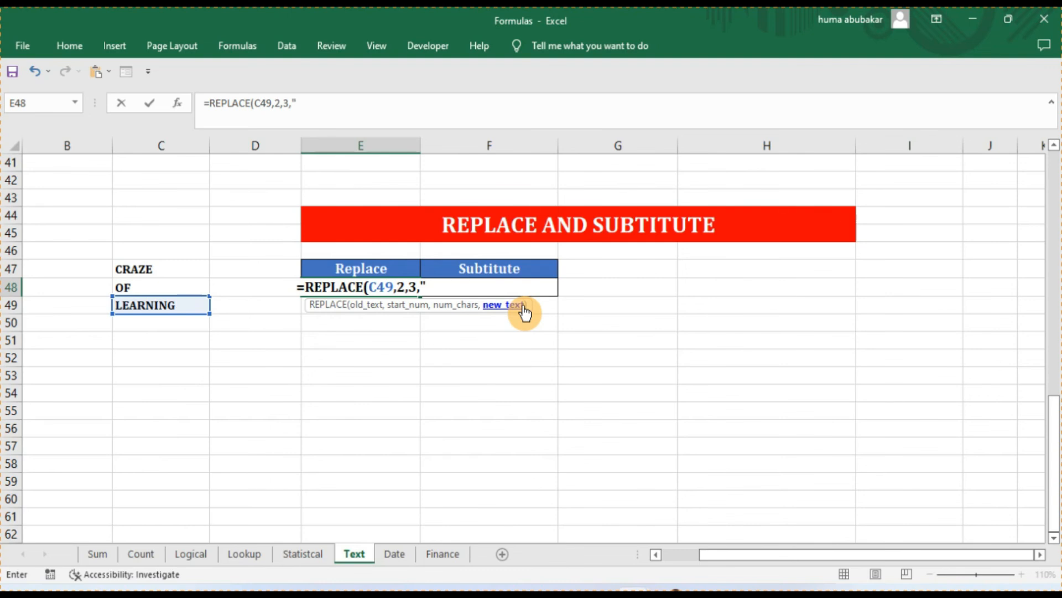
type("aa")
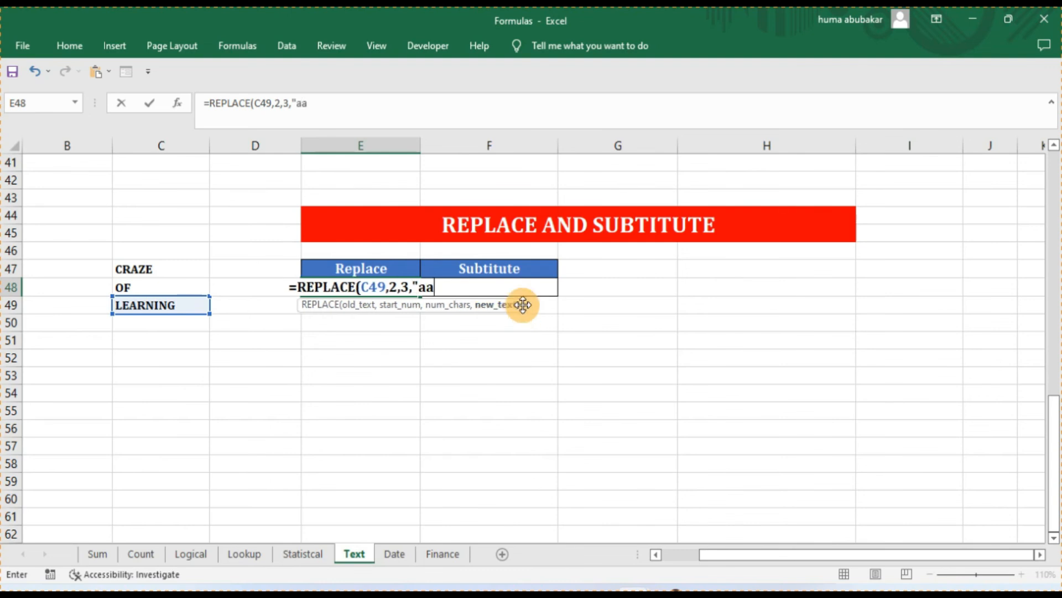
type("a\"")
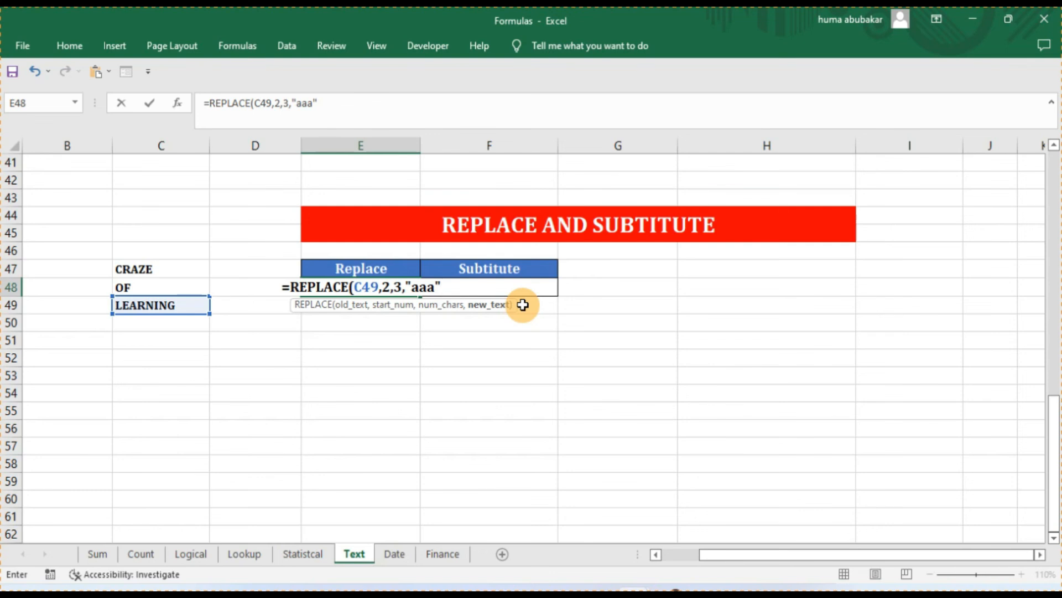
type(")")
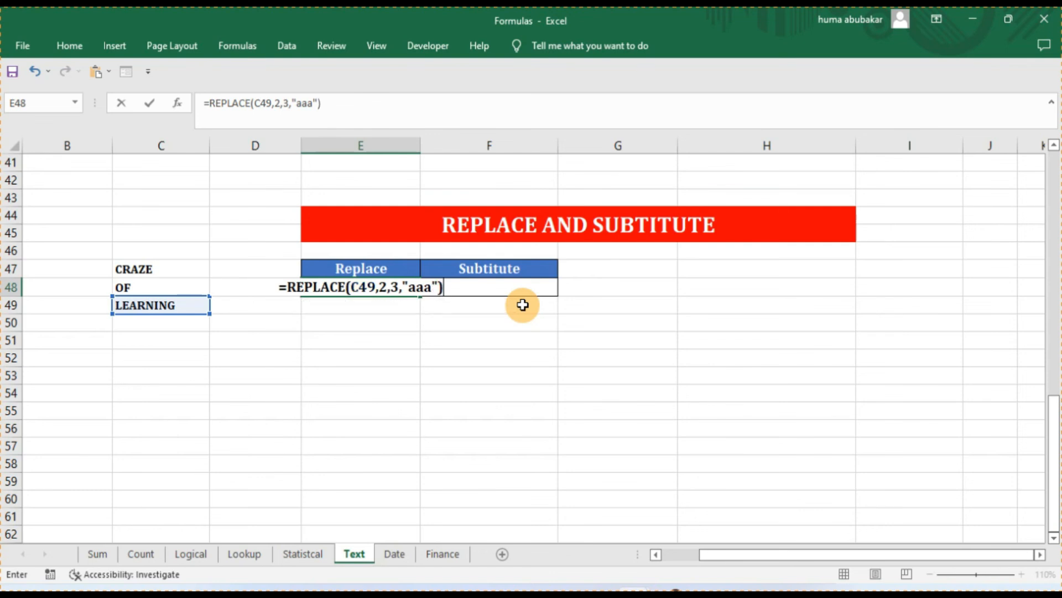
key("Return")
left_click(408, 287)
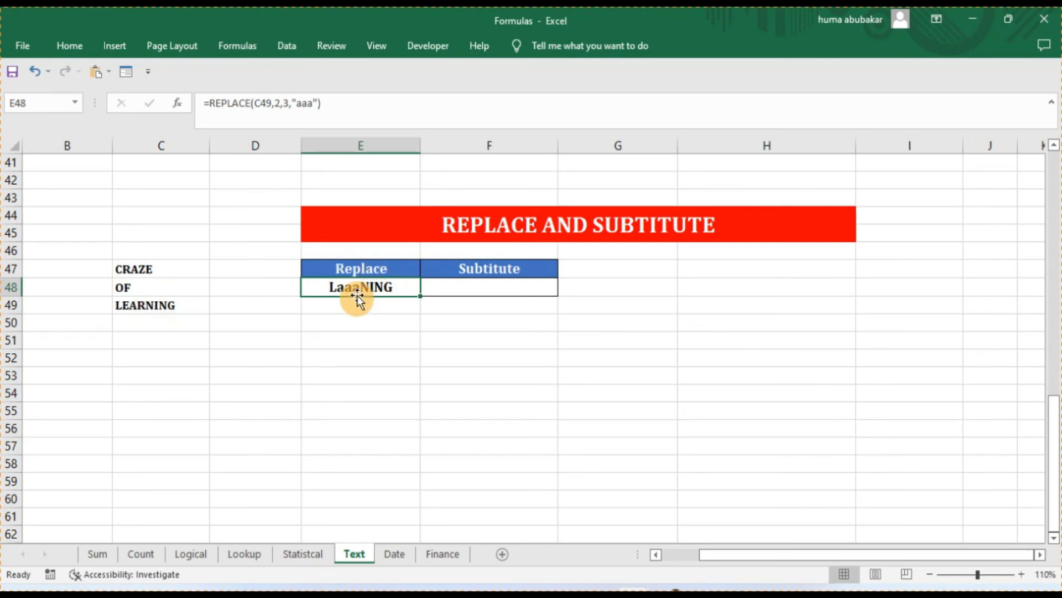
Start a SUBSTITUTE formula in F48 under the Subtitute heading with C49 as its text argument.
left_click(531, 292)
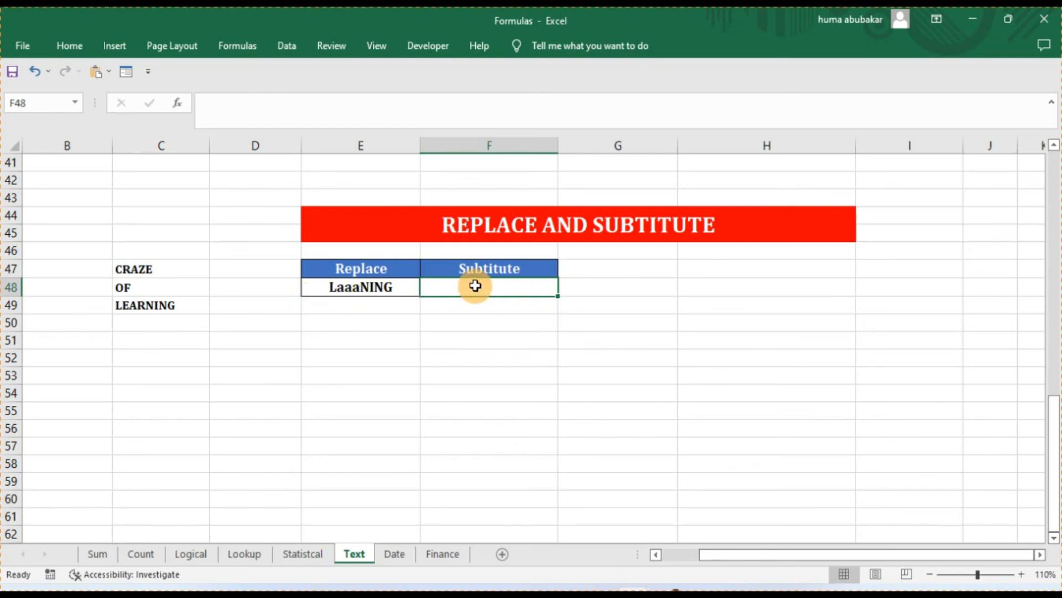
type("=su")
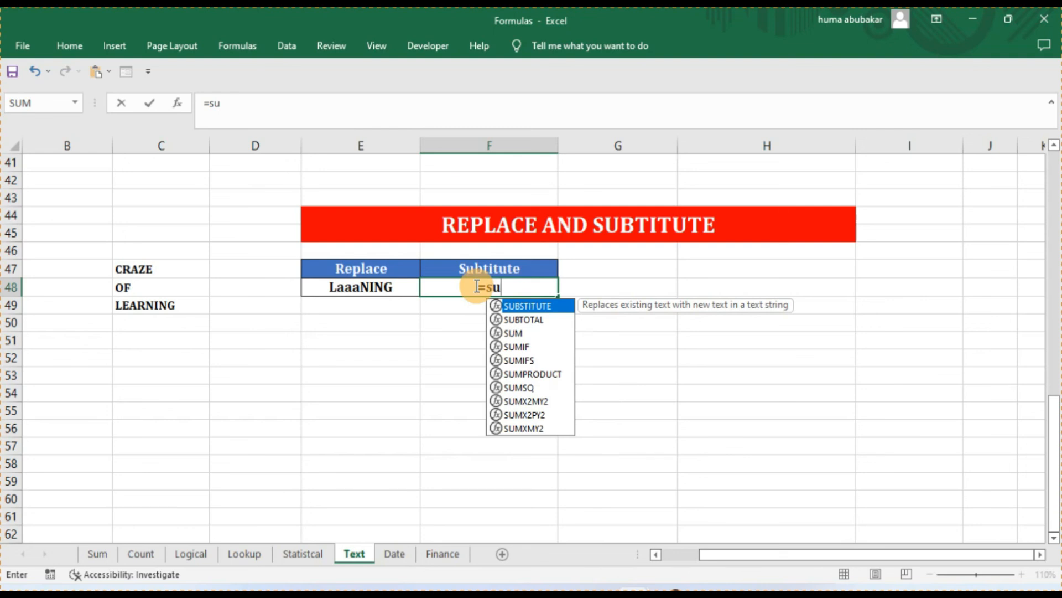
key("Tab")
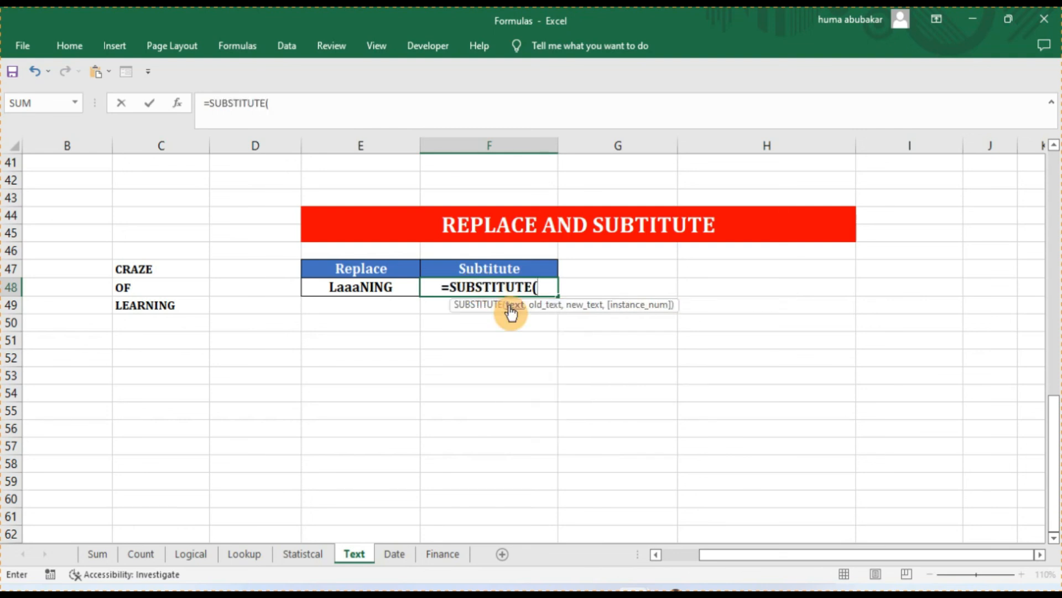
left_click(163, 305)
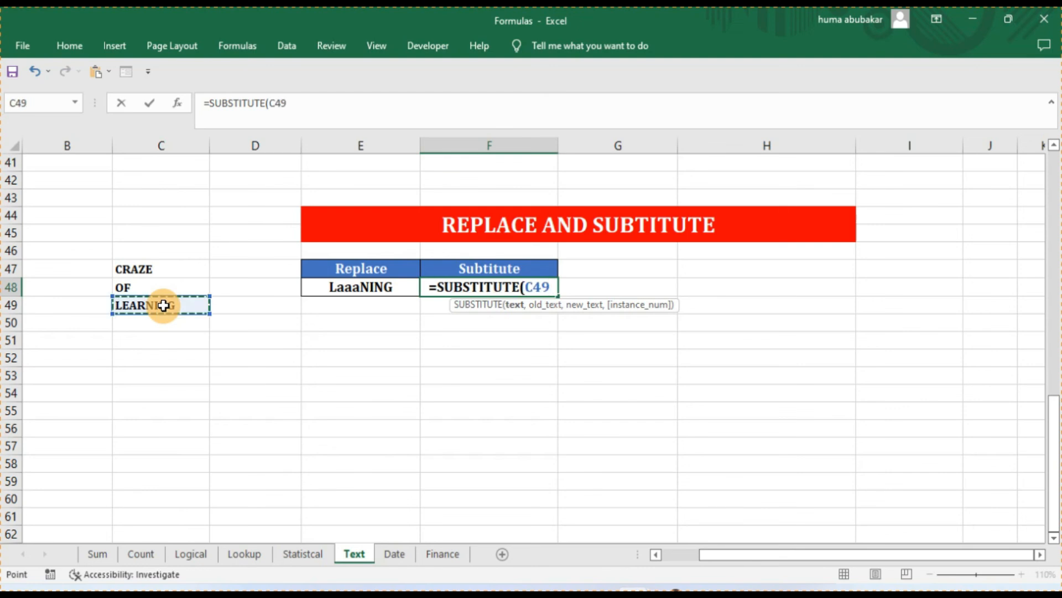
type(",")
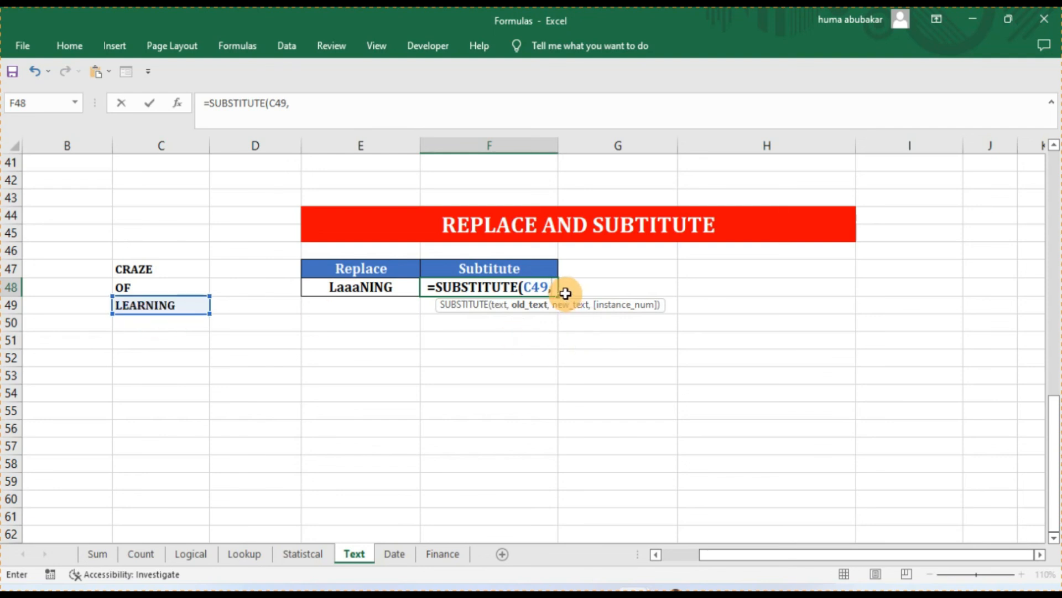
Complete the F48 SUBSTITUTE formula with "R" as the old text and "D" as the new text.
type("\"")
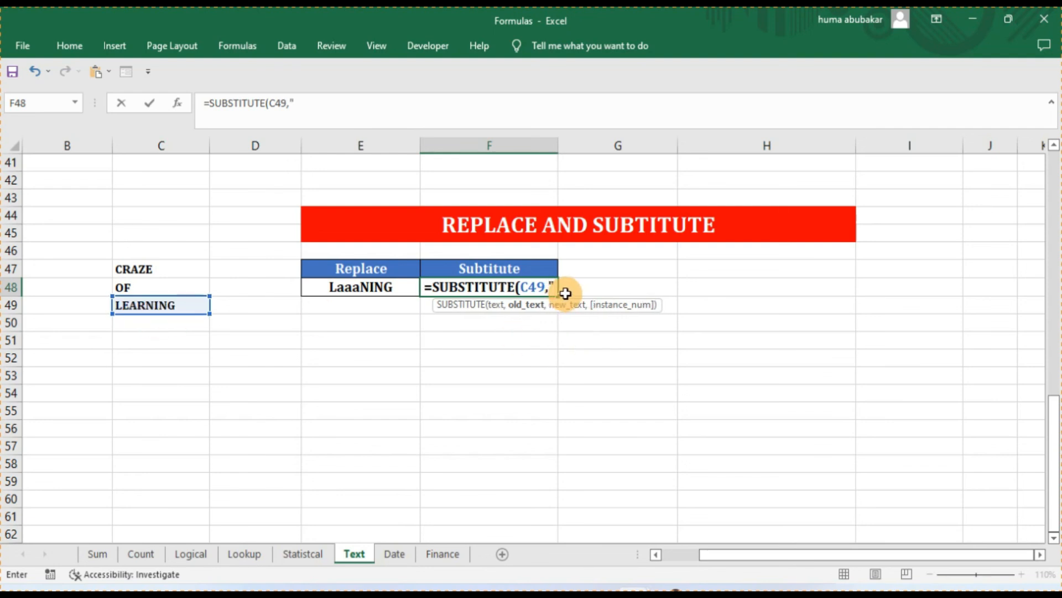
type("R\",")
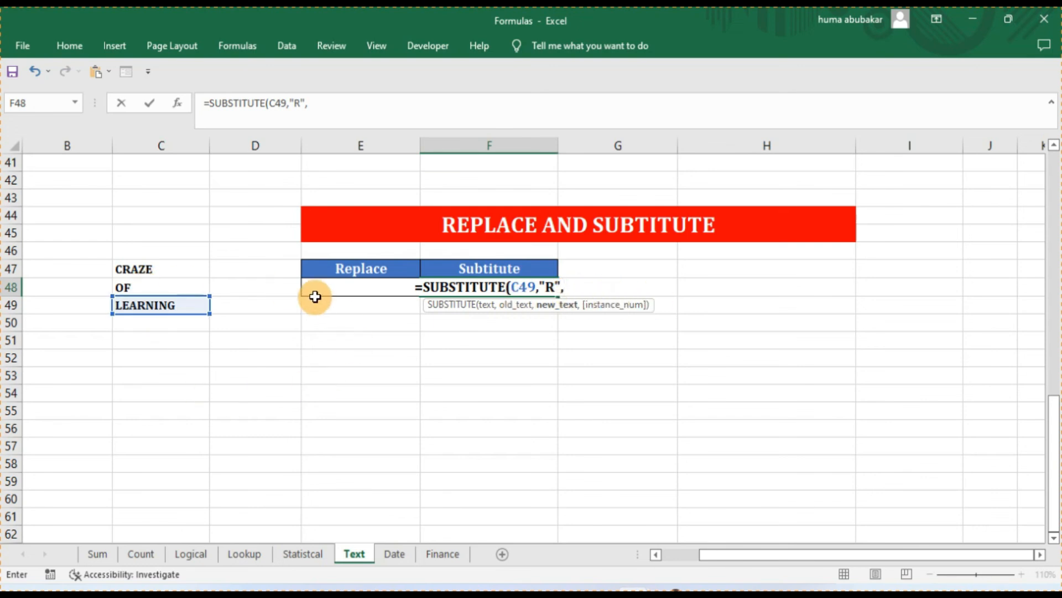
type("\"")
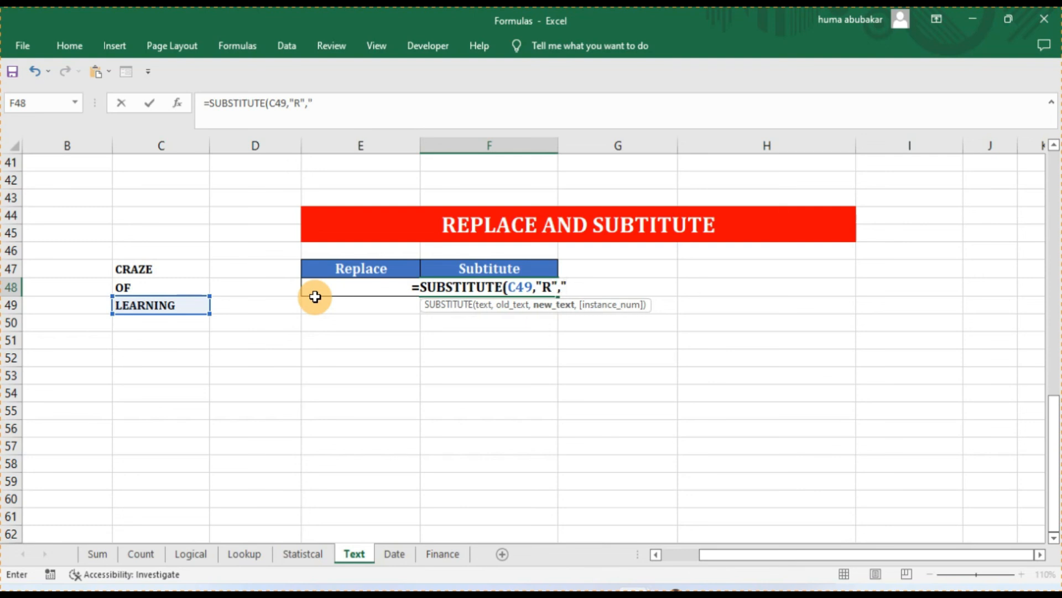
type("D\"")
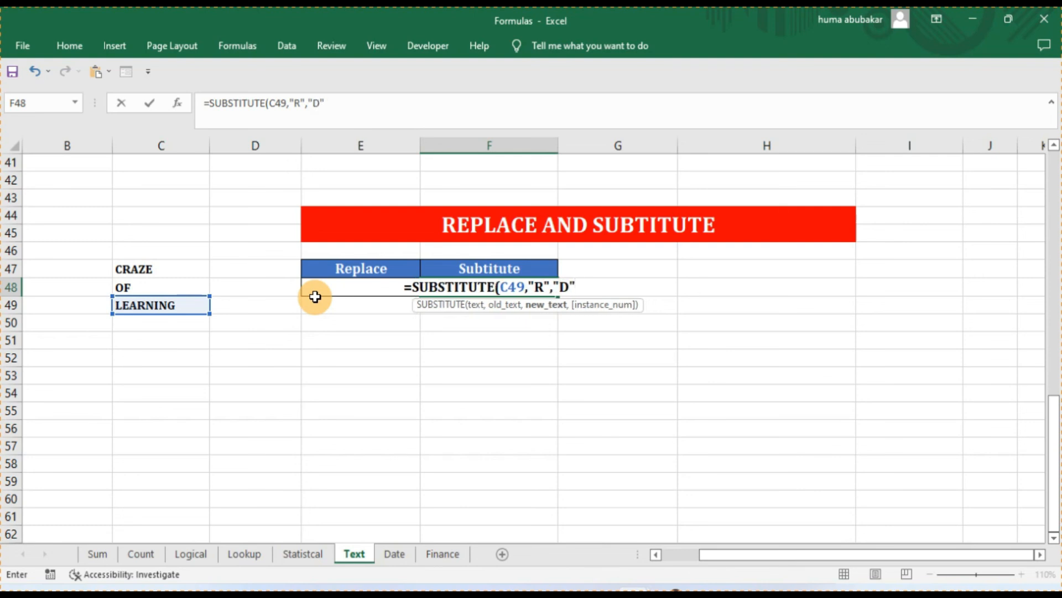
type(")")
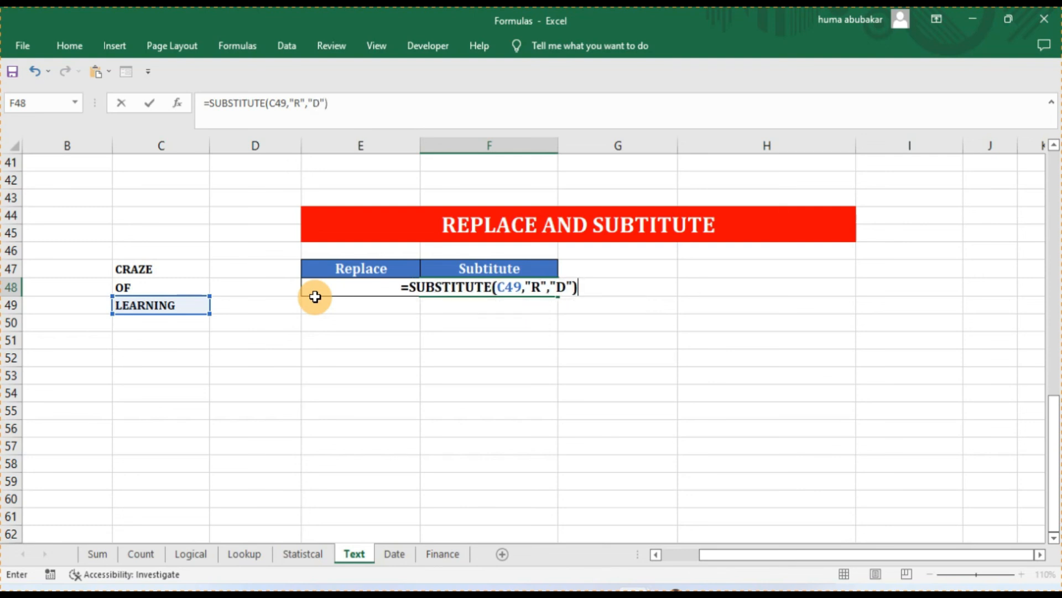
key("Return")
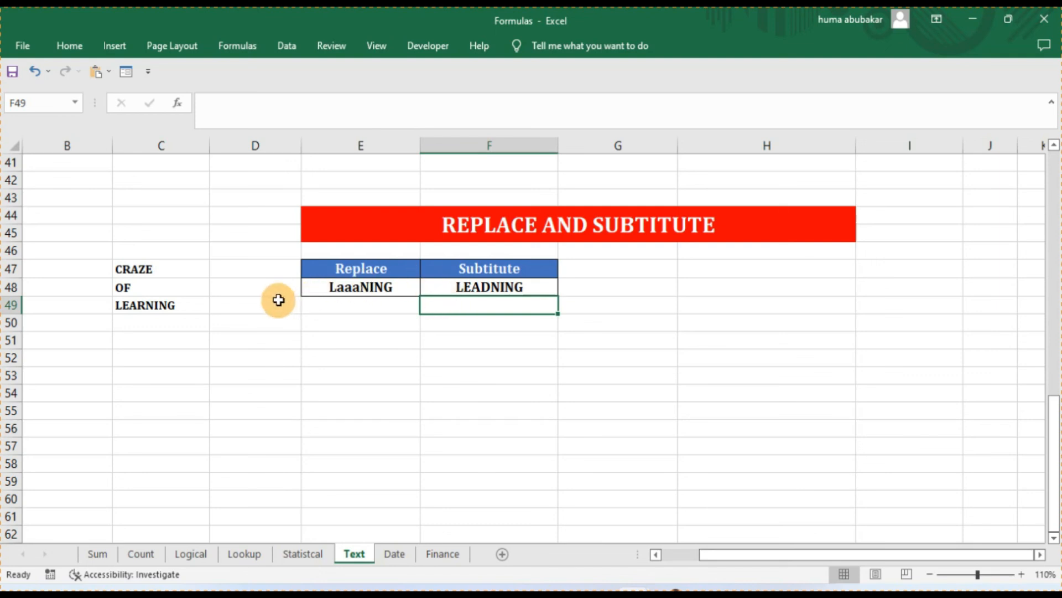
Compare the source word in C49 with the F48 result and review the arguments of the SUBSTITUTE formula.
left_click(177, 304)
left_click(493, 289)
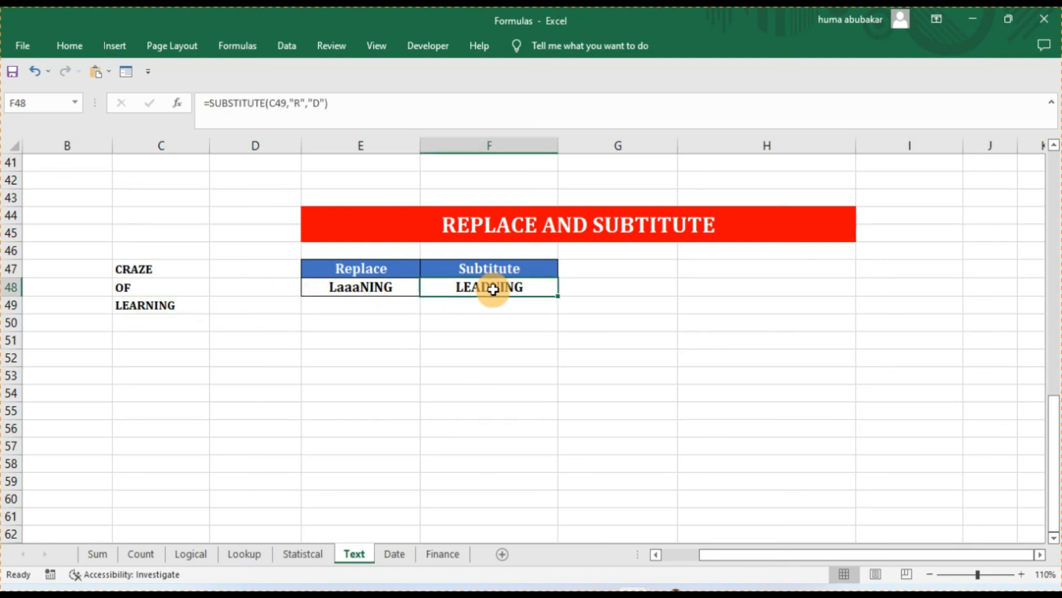
double_click(493, 288)
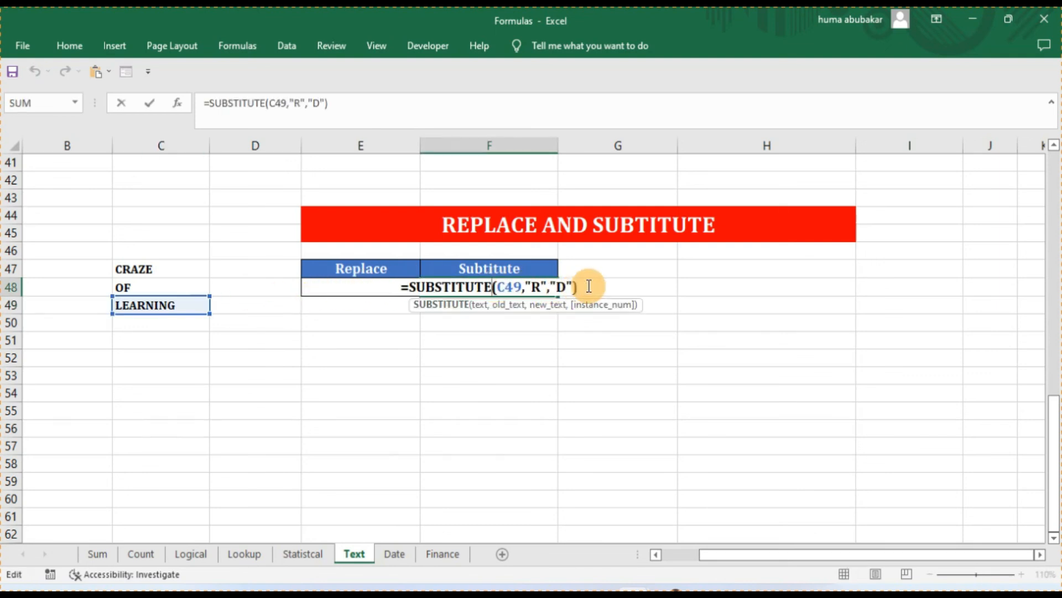
key("Return")
left_click(523, 286)
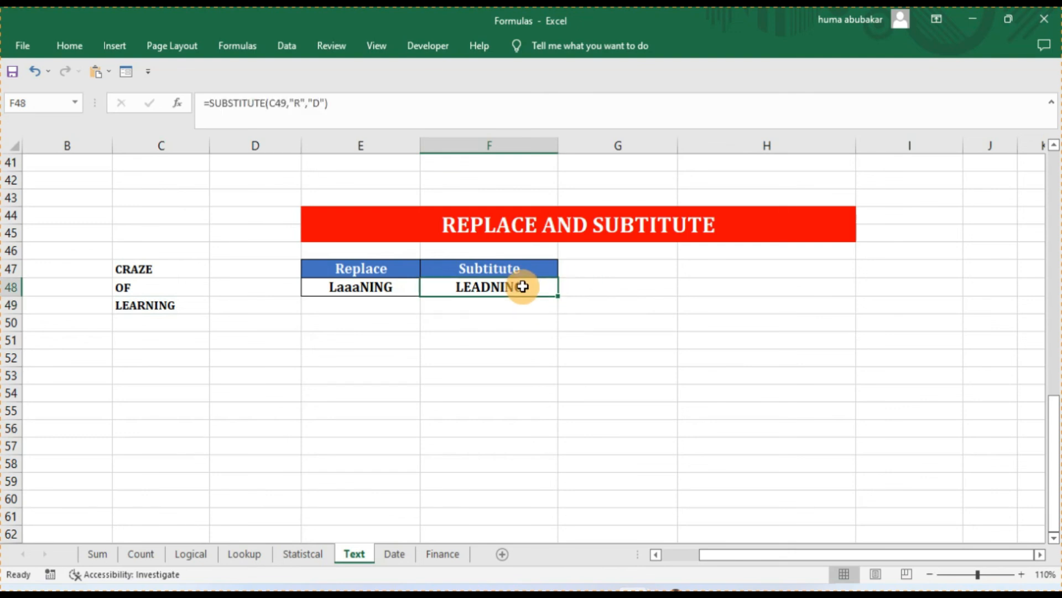